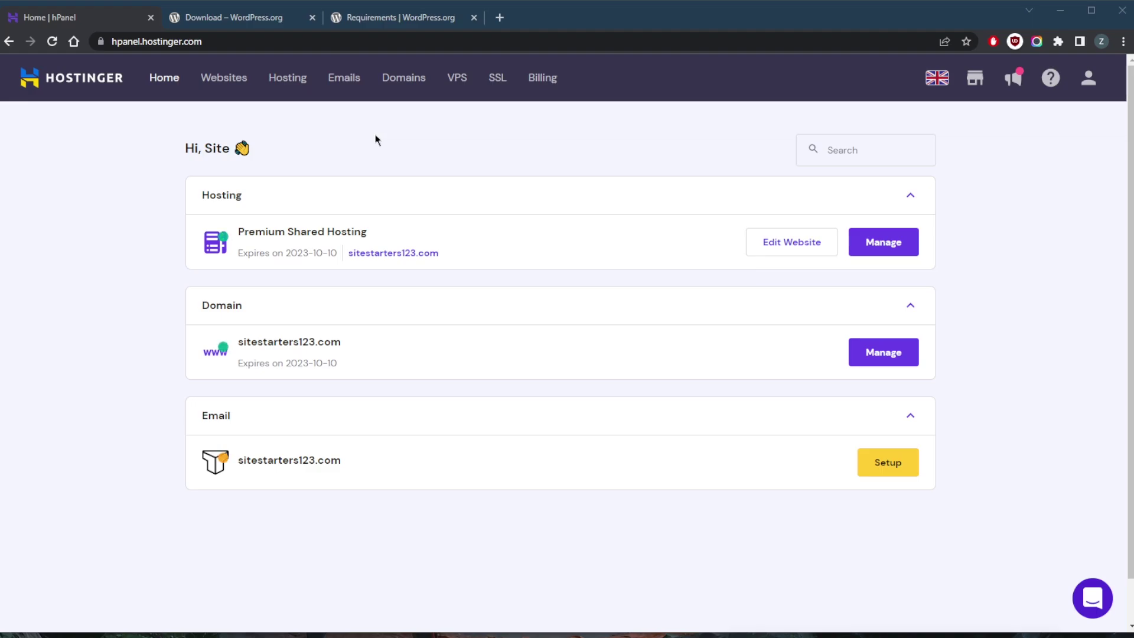
Glance at the WordPress download page, then return to the hPanel home dashboard.
{"action": "left_click", "coordinate": [234, 17]}
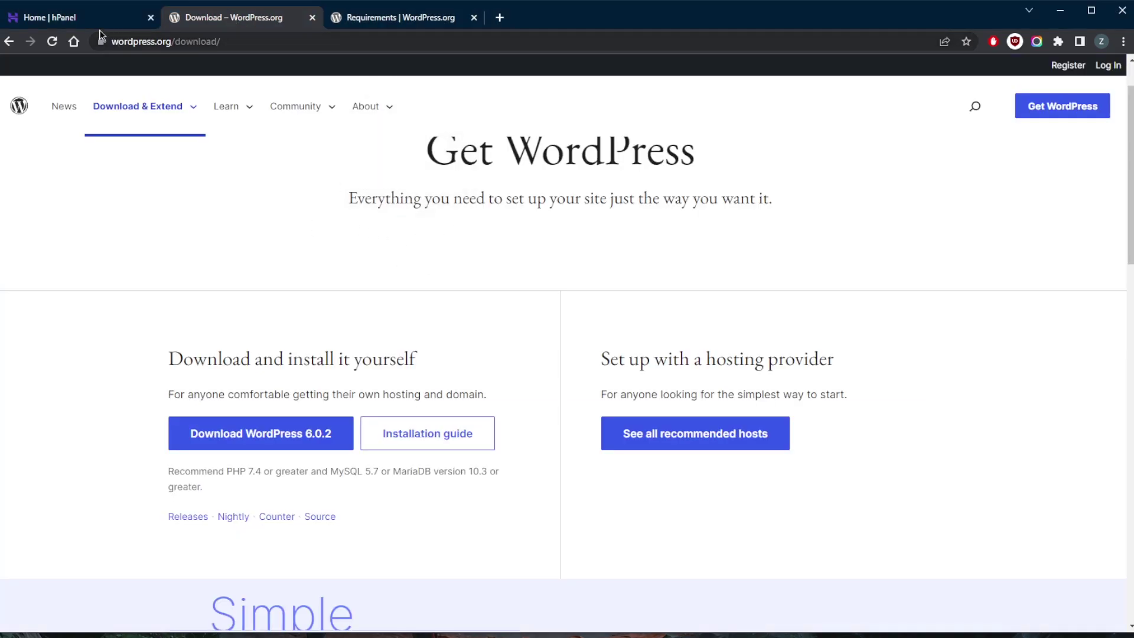
{"action": "left_click", "coordinate": [72, 18]}
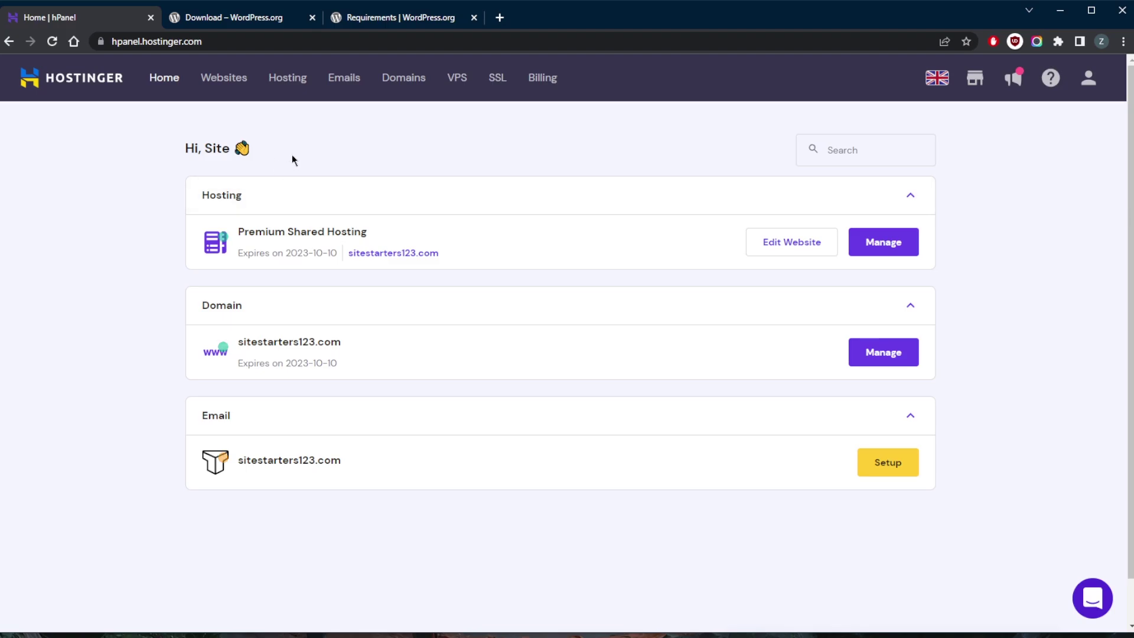
Open sitestarters123.com's management dashboard in the old layout and scroll down to the Website tools.
{"action": "left_click", "coordinate": [287, 78]}
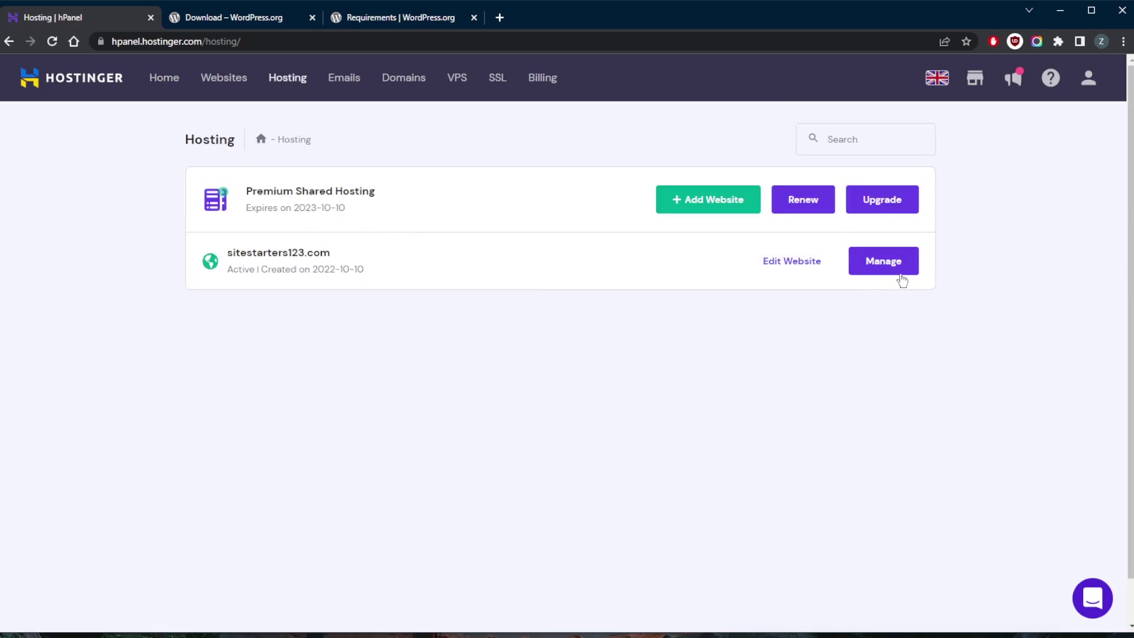
{"action": "left_click", "coordinate": [902, 277]}
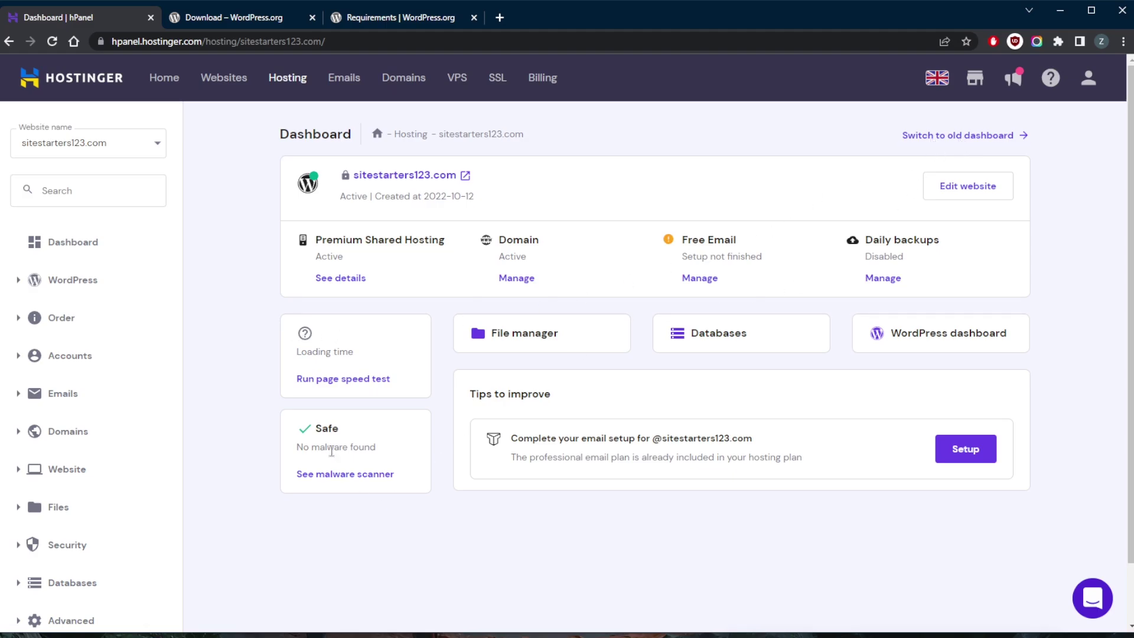
{"action": "left_click", "coordinate": [957, 145]}
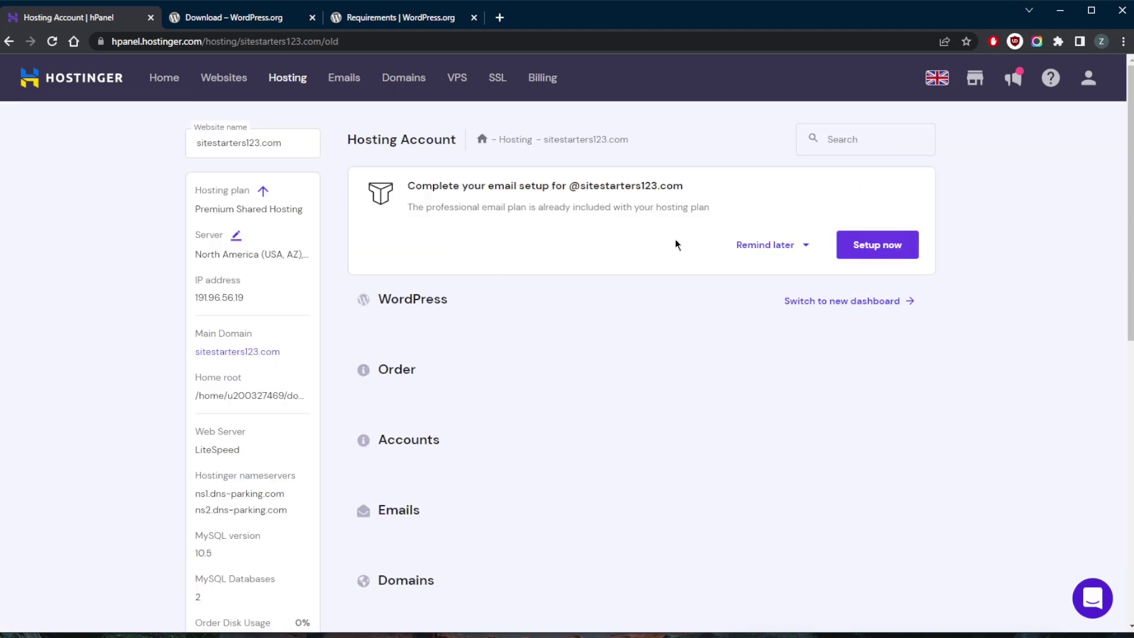
{"action": "scroll", "coordinate": [446, 296], "scroll_direction": "down", "scroll_amount": 1}
{"action": "scroll", "coordinate": [446, 296], "scroll_direction": "down", "scroll_amount": 6}
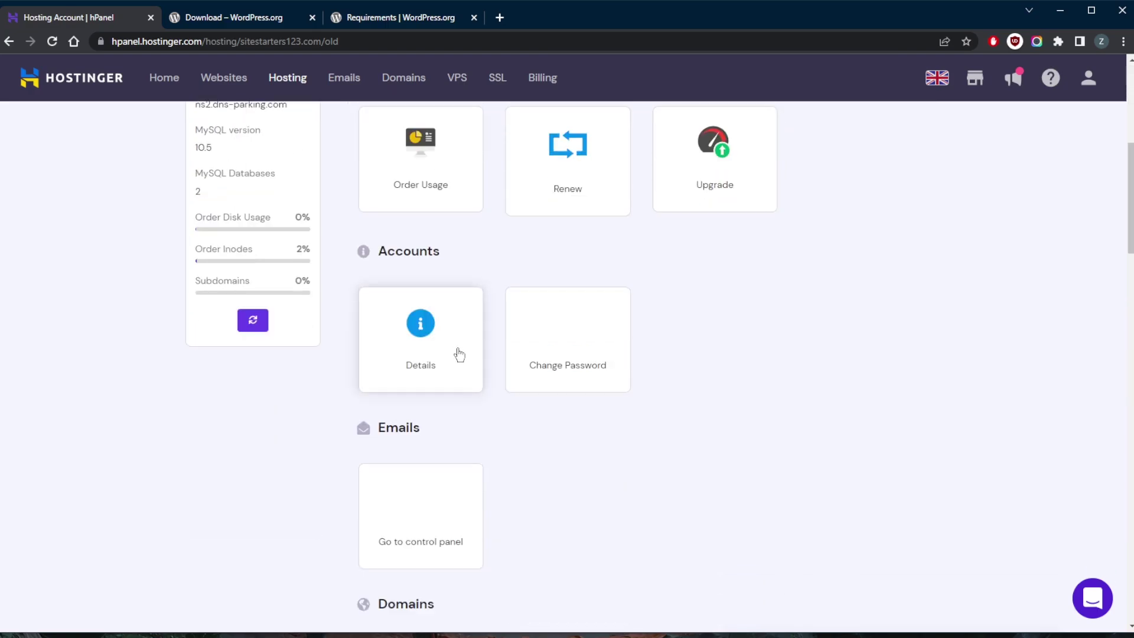
{"action": "scroll", "coordinate": [456, 355], "scroll_direction": "up", "scroll_amount": 7}
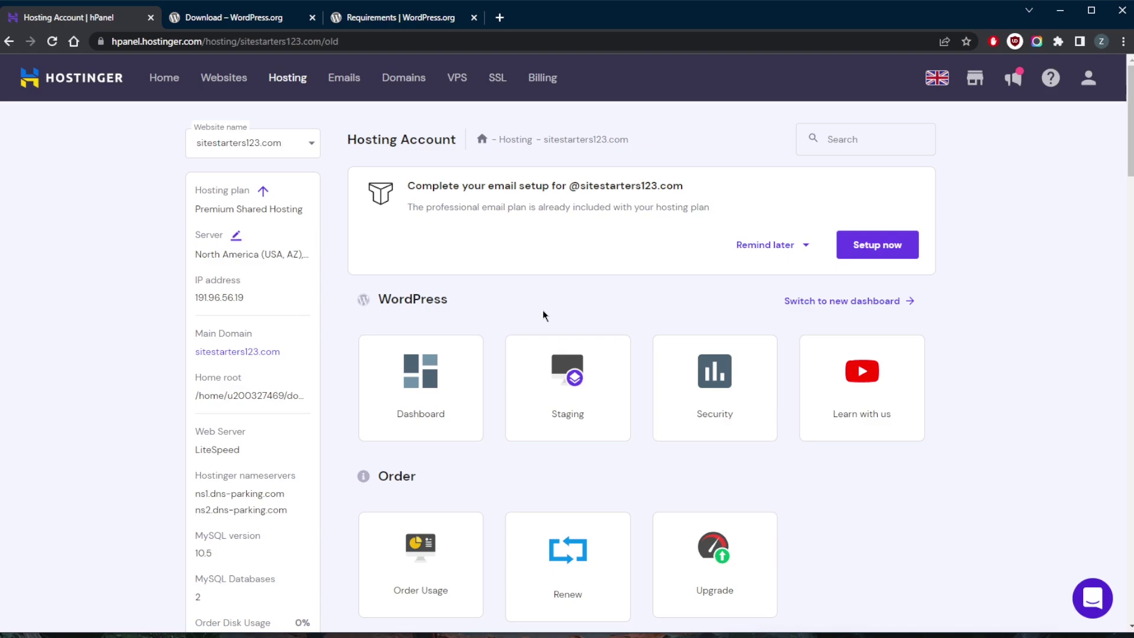
{"action": "scroll", "coordinate": [522, 354], "scroll_direction": "down", "scroll_amount": 5}
{"action": "scroll", "coordinate": [503, 393], "scroll_direction": "up", "scroll_amount": 3}
{"action": "scroll", "coordinate": [502, 393], "scroll_direction": "down", "scroll_amount": 2}
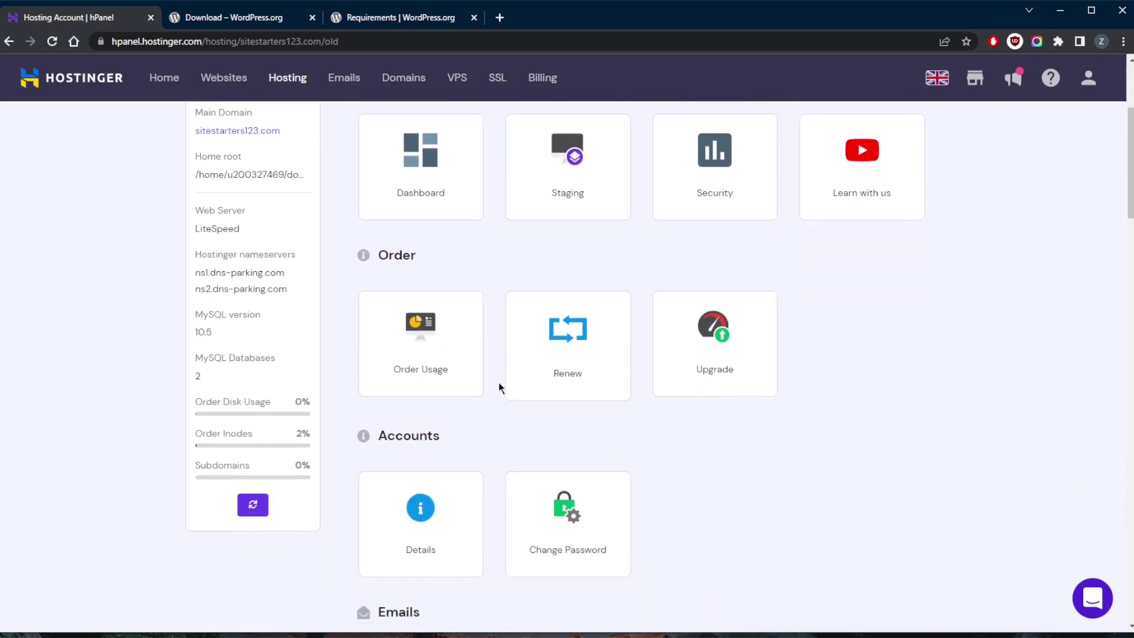
{"action": "scroll", "coordinate": [499, 387], "scroll_direction": "down", "scroll_amount": 9}
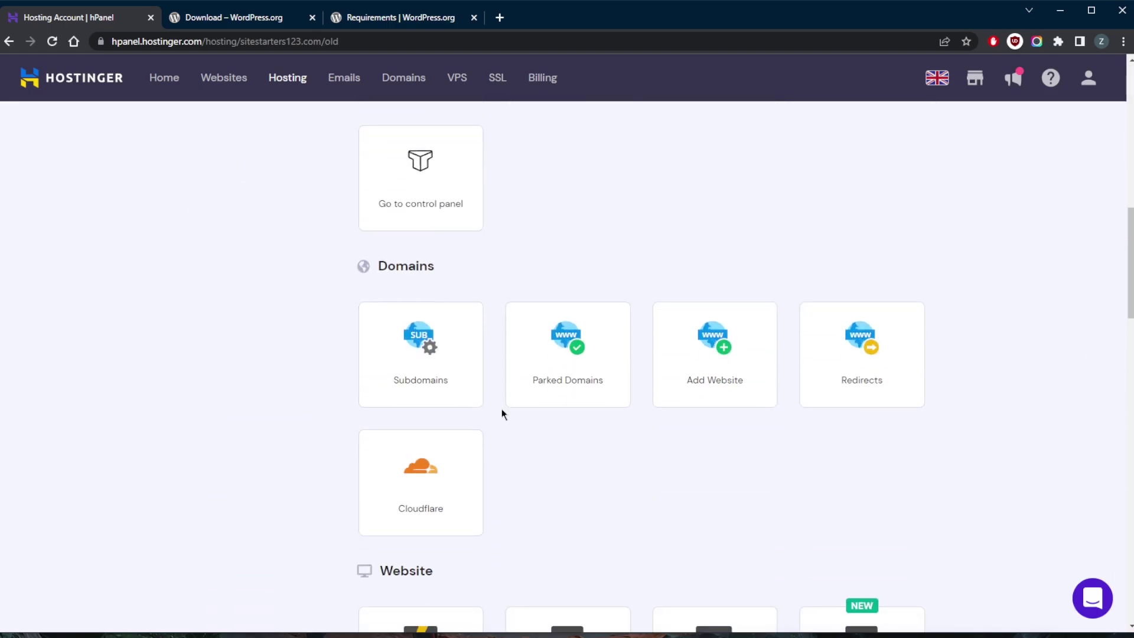
{"action": "scroll", "coordinate": [502, 409], "scroll_direction": "up", "scroll_amount": 3}
{"action": "scroll", "coordinate": [502, 409], "scroll_direction": "down", "scroll_amount": 9}
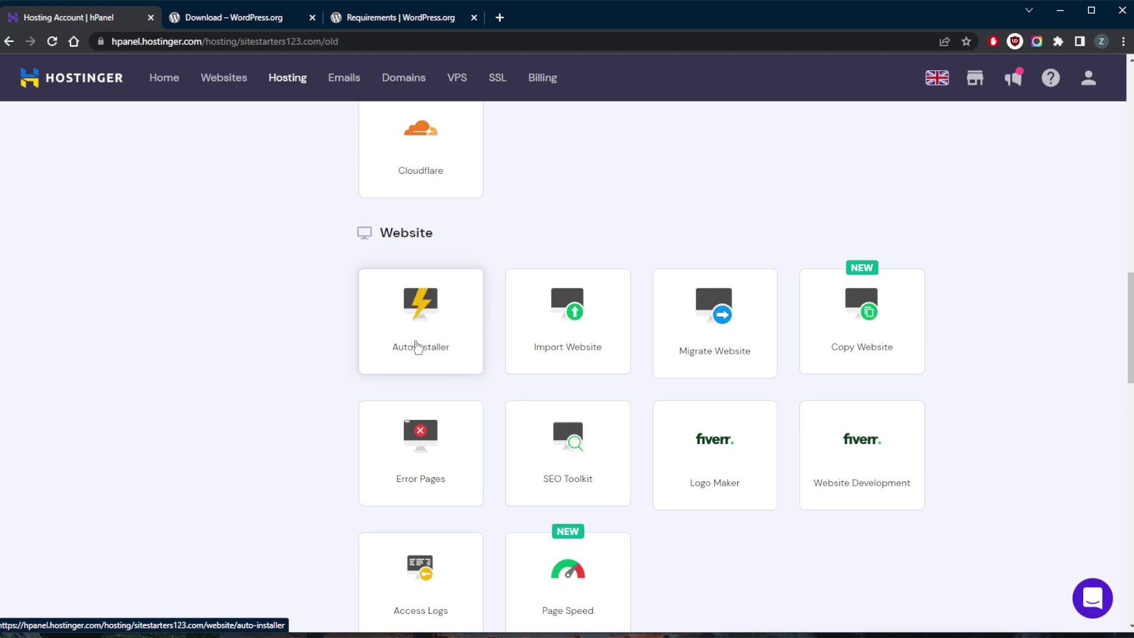
{"action": "scroll", "coordinate": [422, 343], "scroll_direction": "down", "scroll_amount": 1}
Preview the WordPress auto-install wizard with website title 'Sample Site', then close it without installing.
{"action": "left_click", "coordinate": [418, 271]}
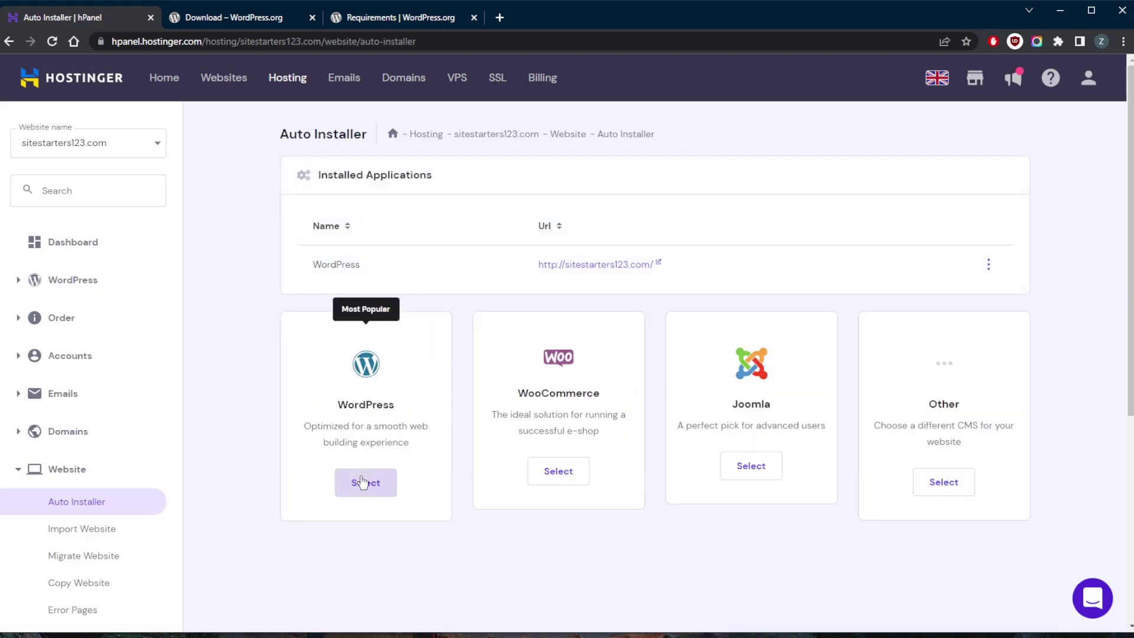
{"action": "left_click", "coordinate": [365, 481]}
{"action": "key", "text": "ctrl+a"}
{"action": "key", "text": "BackSpace"}
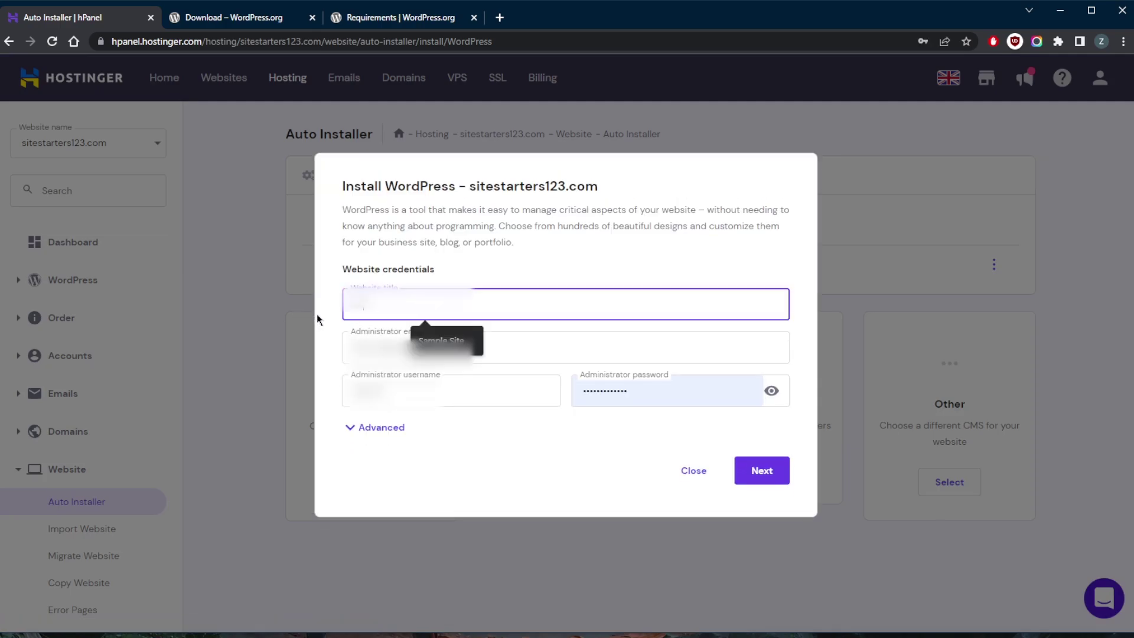
{"action": "type", "text": "Sample Site"}
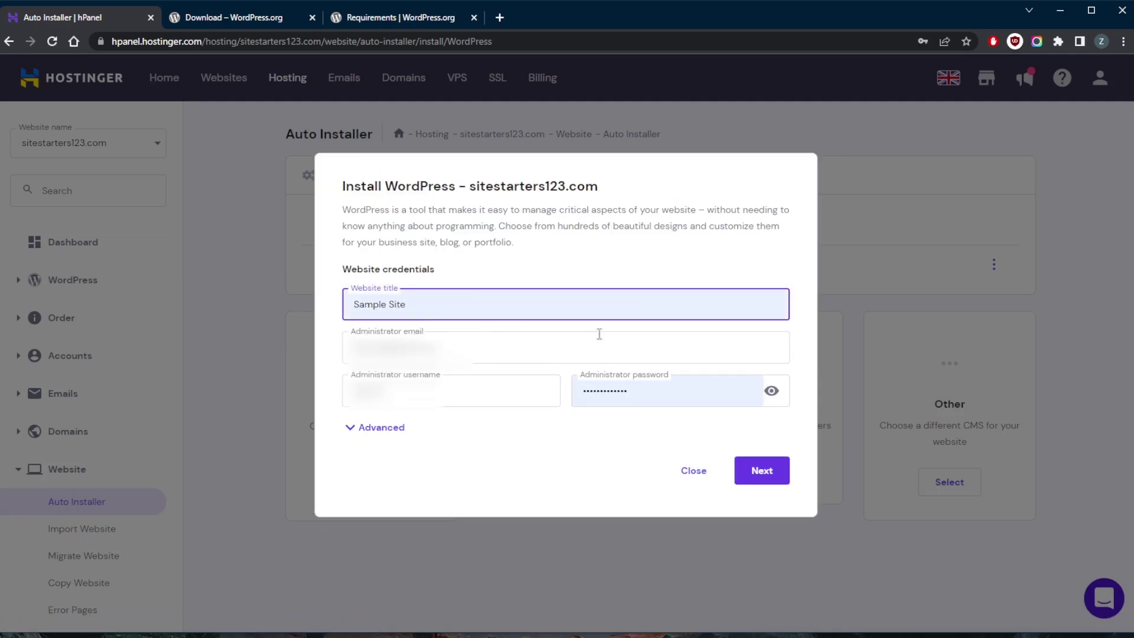
{"action": "left_click", "coordinate": [762, 469]}
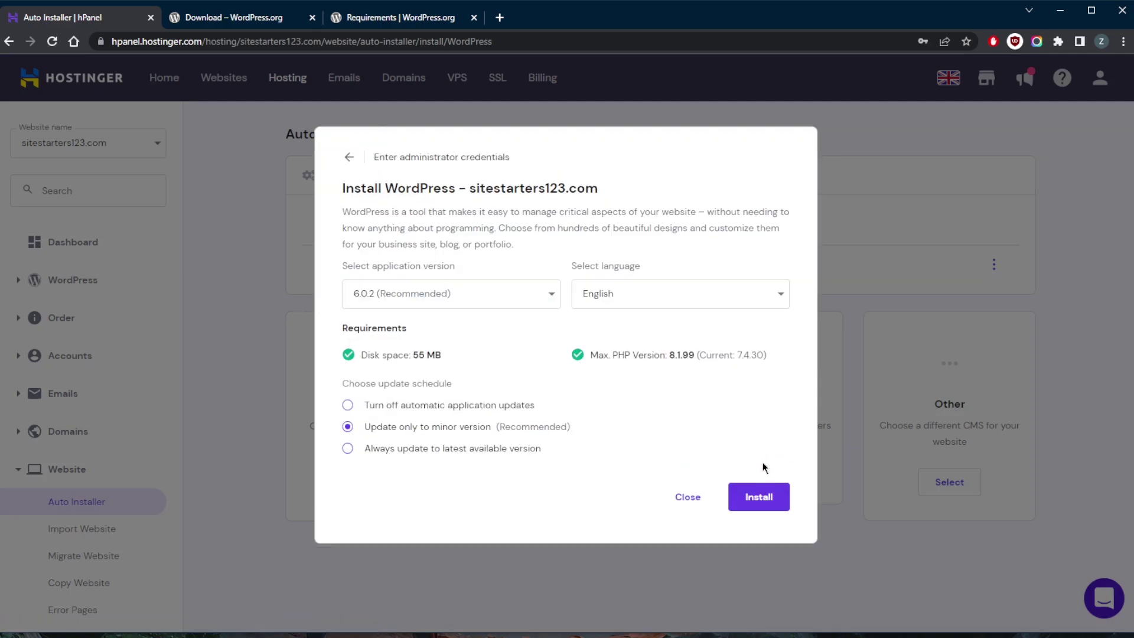
{"action": "left_click", "coordinate": [694, 502]}
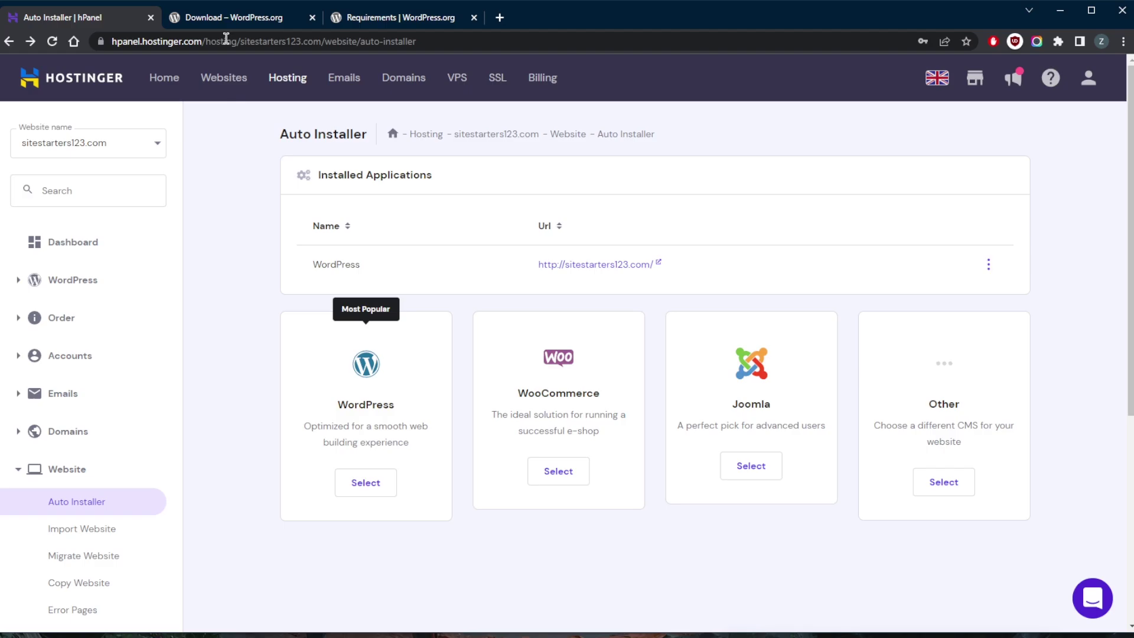
Show the WordPress download page and open wordpress-6.0.2.zip from the Downloads folder.
{"action": "left_click", "coordinate": [236, 18]}
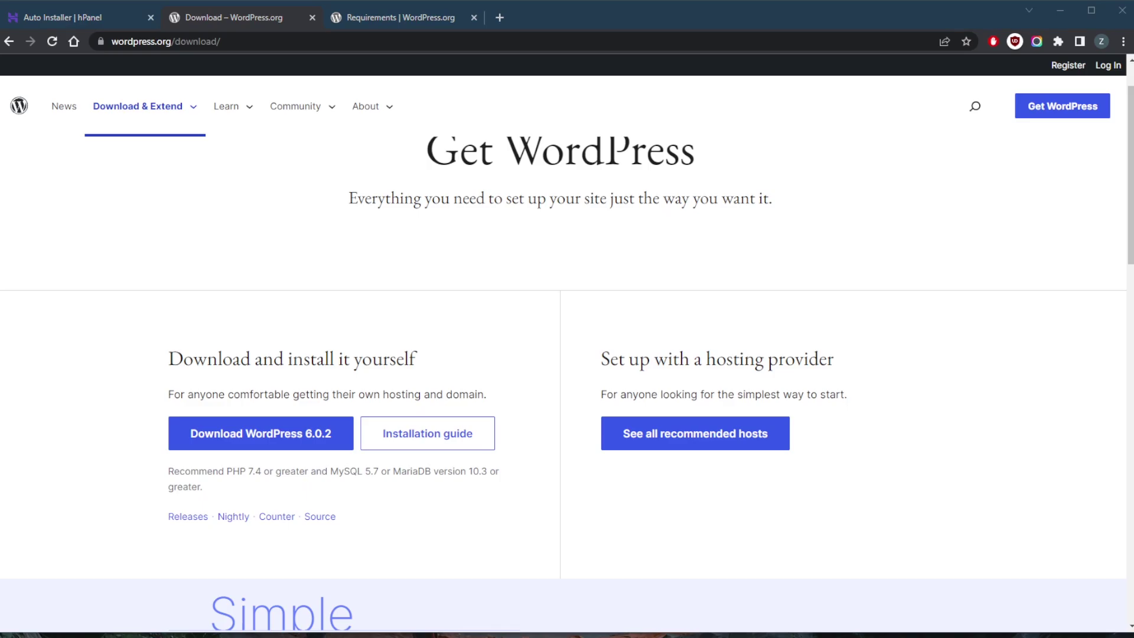
{"action": "left_click", "coordinate": [633, 345]}
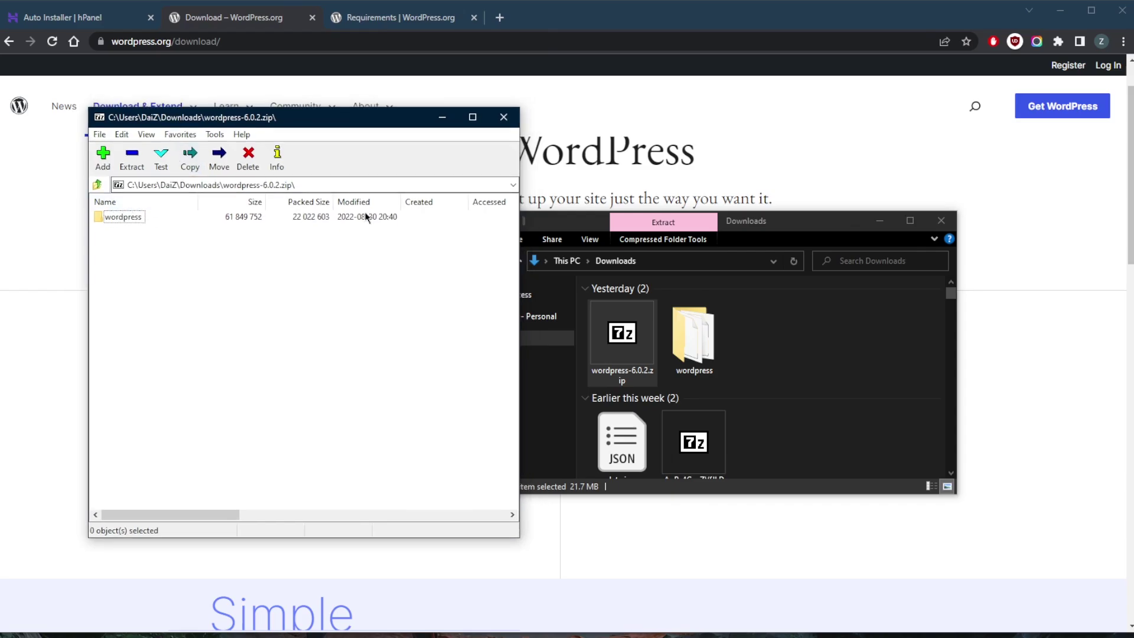
Close the 7-Zip archive window and move the Downloads window off-screen.
{"action": "left_click", "coordinate": [504, 117]}
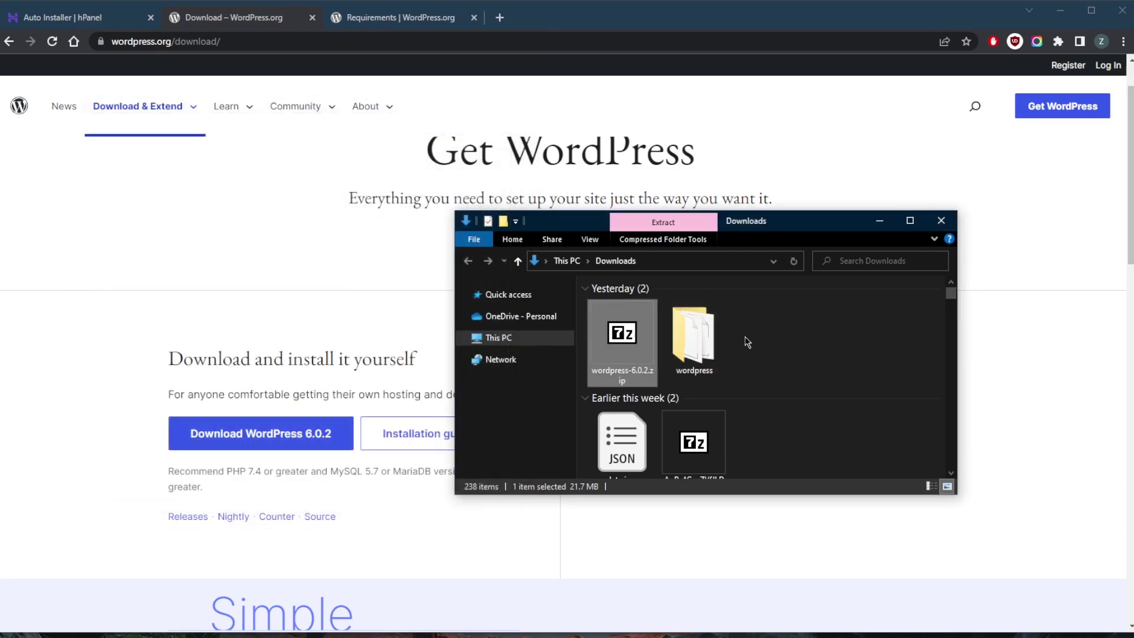
{"action": "left_click_drag", "start_coordinate": [746, 229], "coordinate": [1133, 289]}
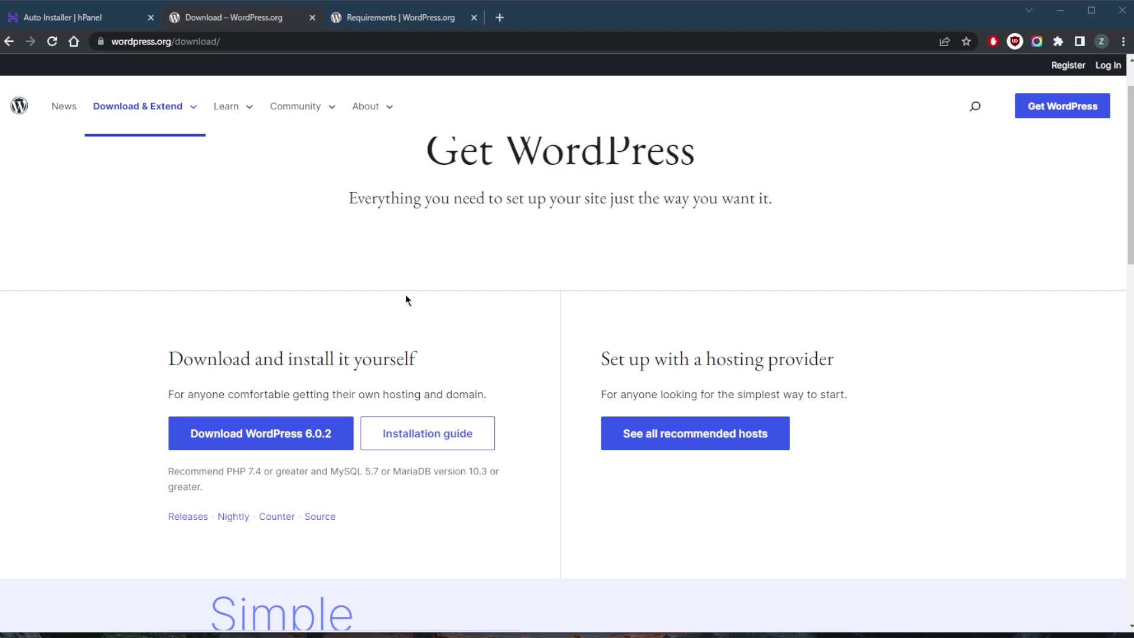
Switch back to the hPanel Auto Installer tab for sitestarters123.com.
{"action": "key", "text": "ctrl+shift+Tab"}
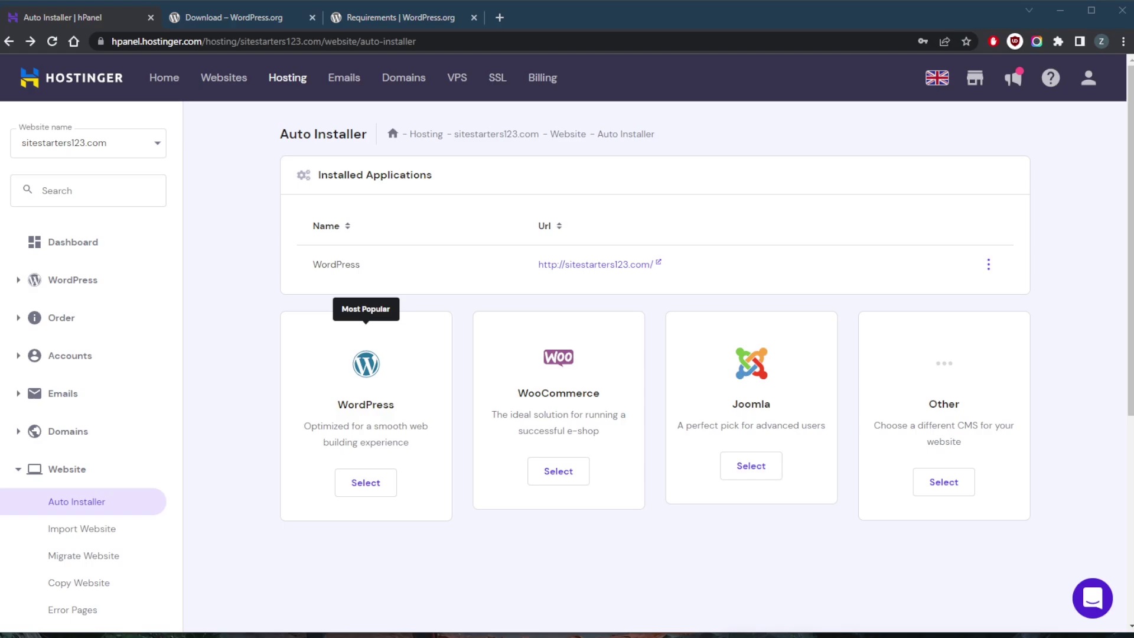
Bring back and reposition the Downloads window, then expand the Files section in the hPanel sidebar.
{"action": "key", "text": "alt+Tab"}
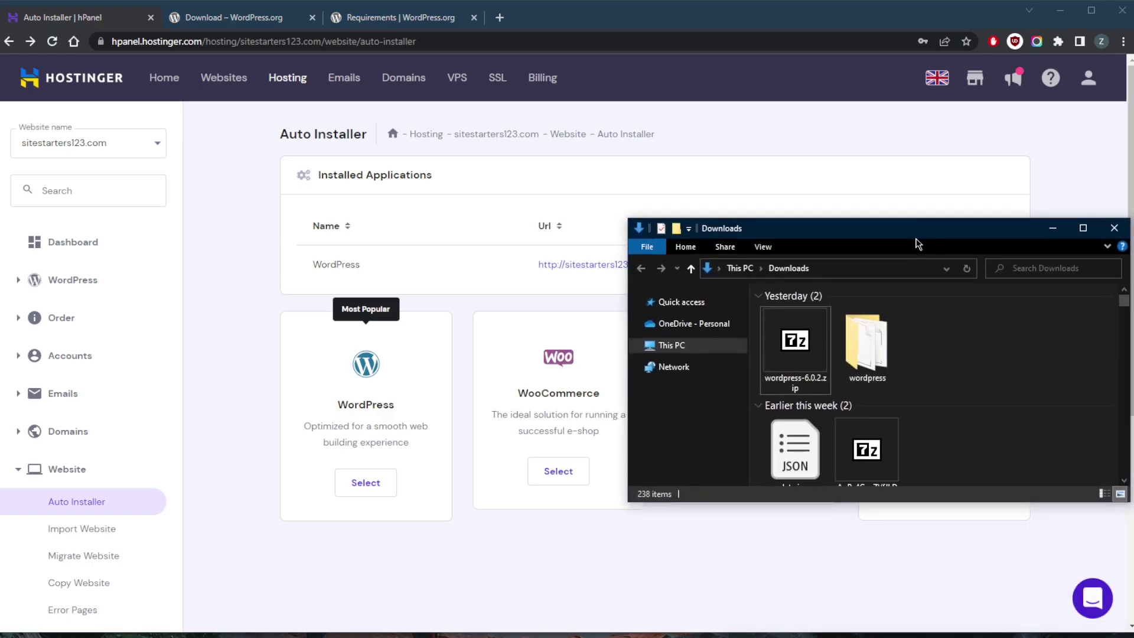
{"action": "left_click_drag", "start_coordinate": [919, 239], "coordinate": [973, 277]}
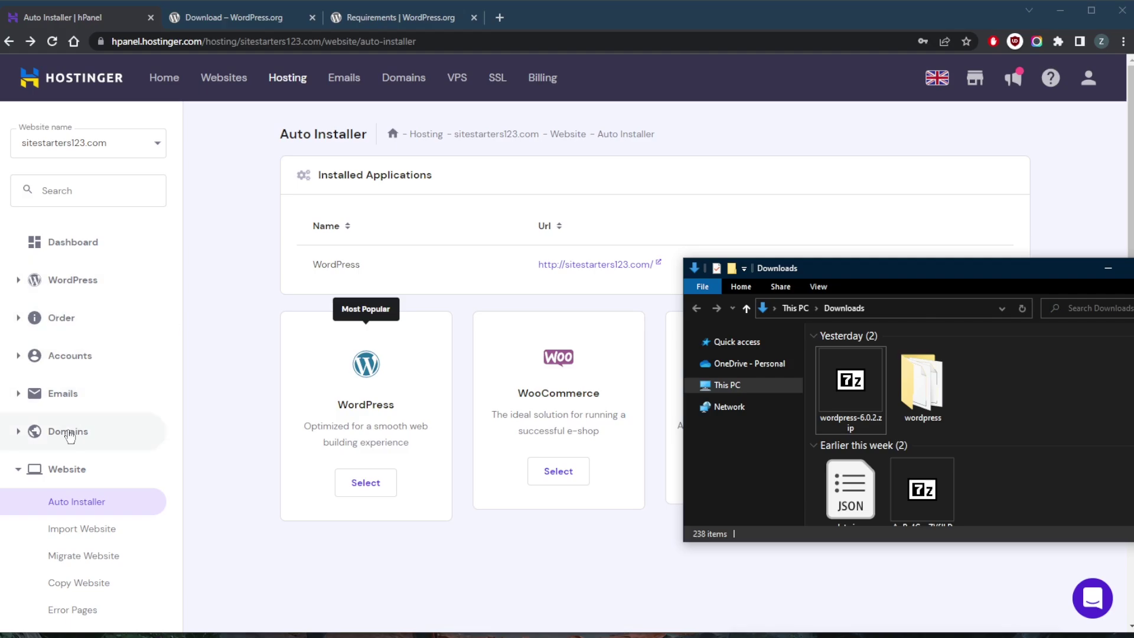
{"action": "scroll", "coordinate": [83, 449], "scroll_direction": "down", "scroll_amount": 5}
{"action": "left_click", "coordinate": [22, 444]}
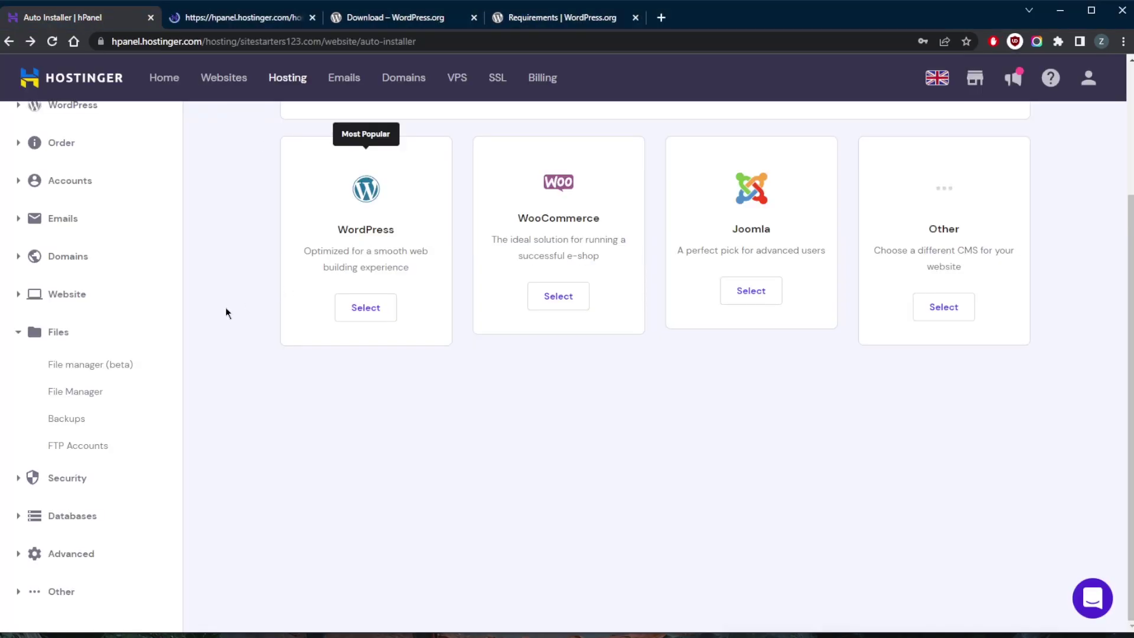
Launch File Manager (beta) in a new tab, check it loading, then return to Auto Installer.
{"action": "left_click", "coordinate": [140, 371]}
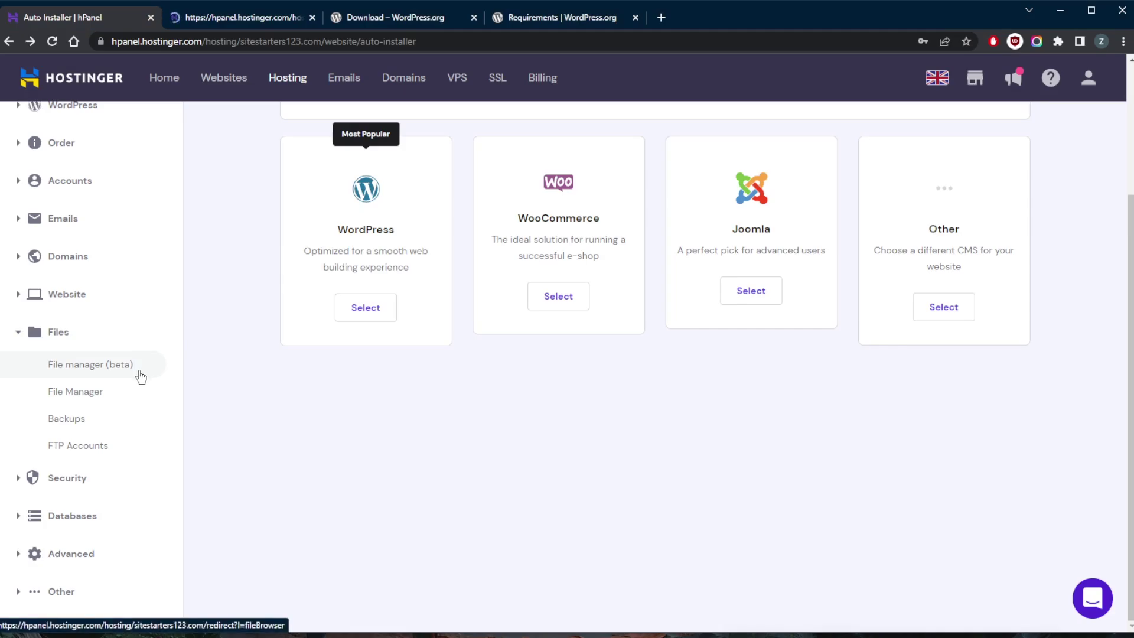
{"action": "scroll", "coordinate": [140, 375], "scroll_direction": "up", "scroll_amount": 2}
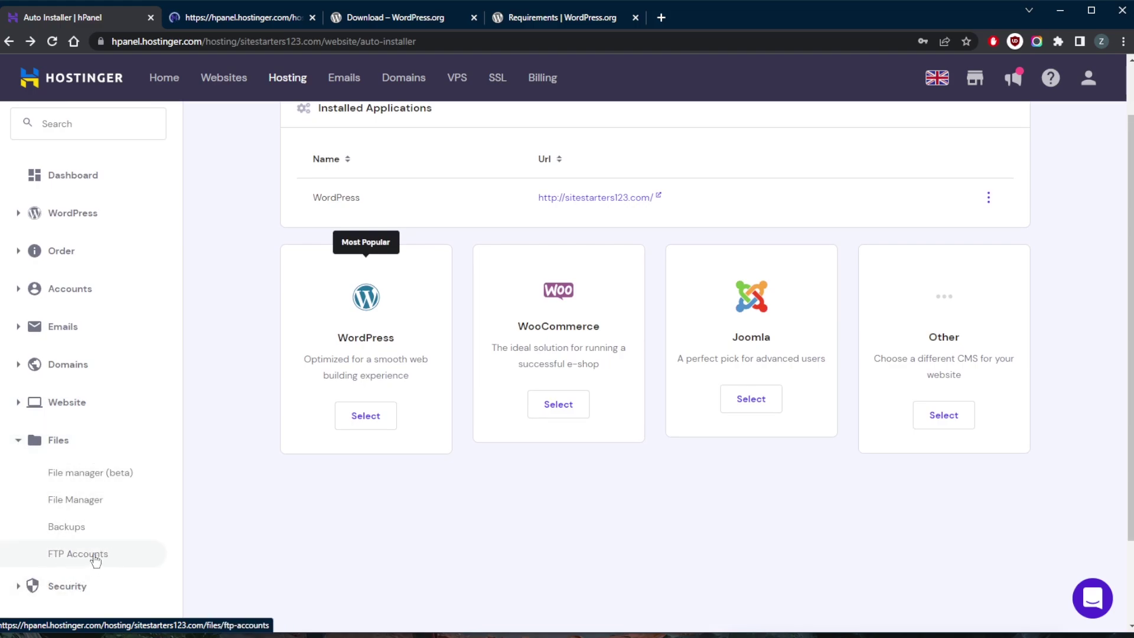
{"action": "left_click", "coordinate": [224, 17]}
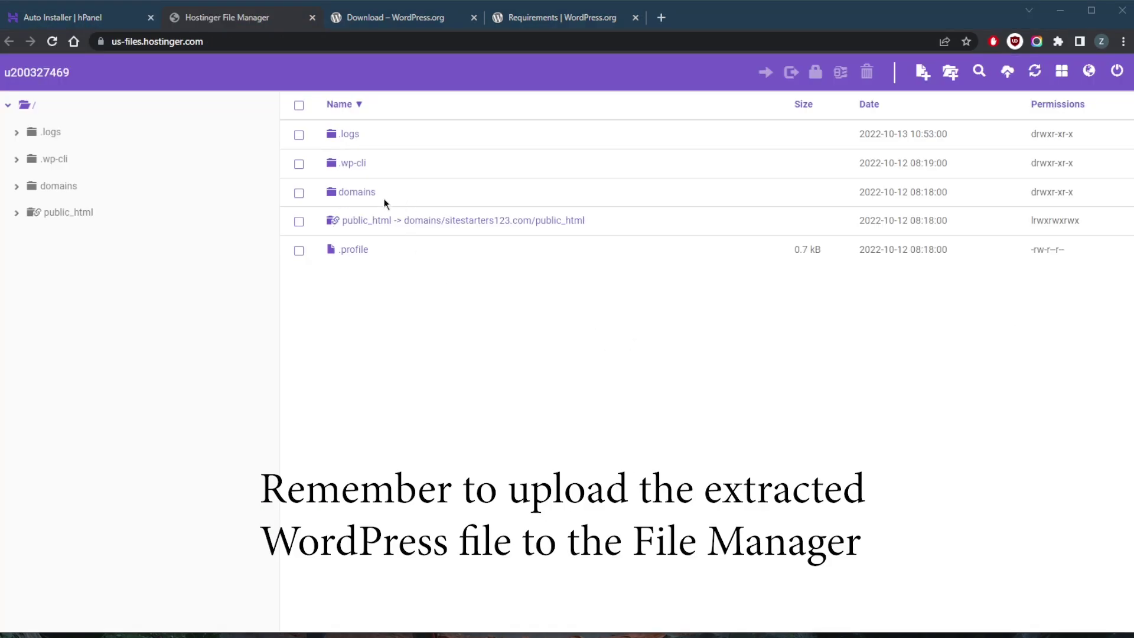
{"action": "left_click", "coordinate": [84, 22]}
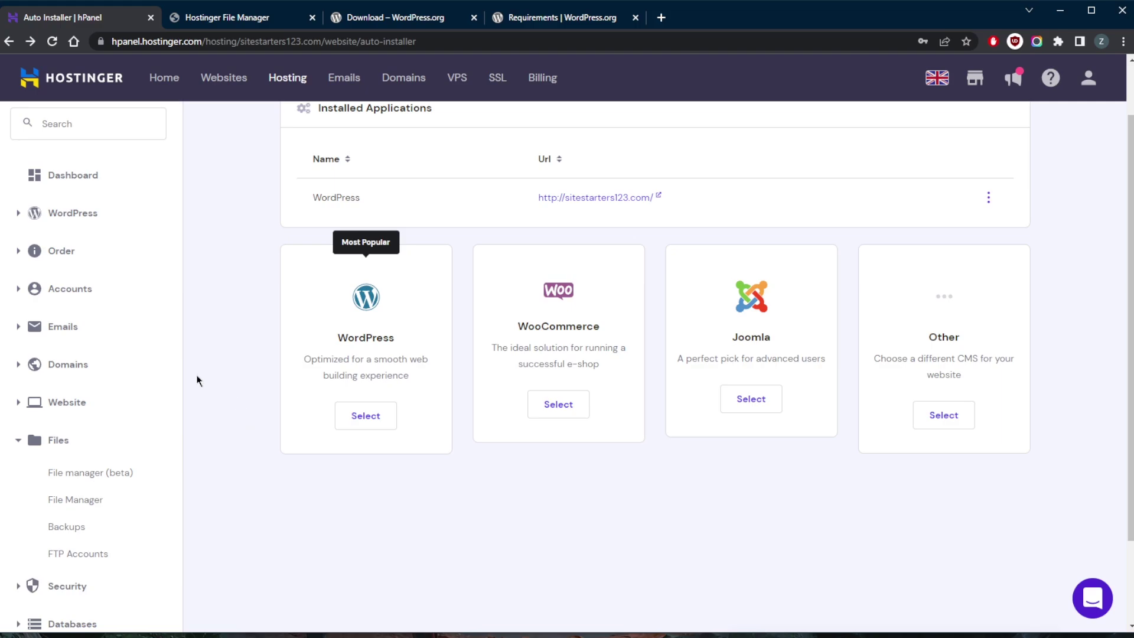
Go to the sitestarters123.com hosting Dashboard and scroll down to its Databases tools.
{"action": "scroll", "coordinate": [166, 378], "scroll_direction": "up", "scroll_amount": 2}
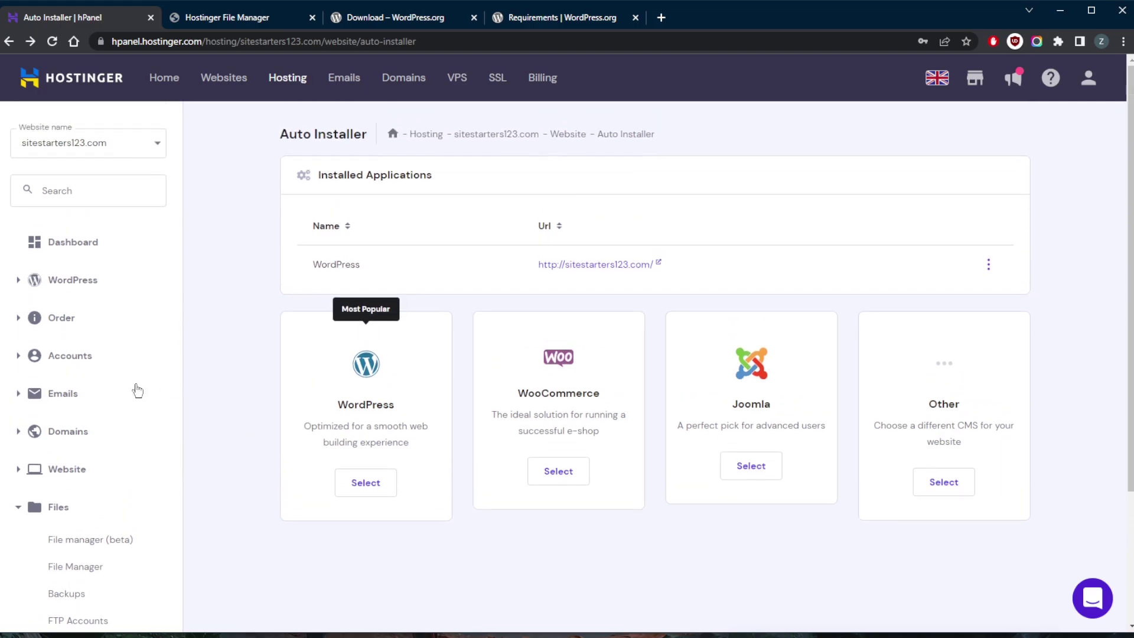
{"action": "left_click", "coordinate": [72, 243]}
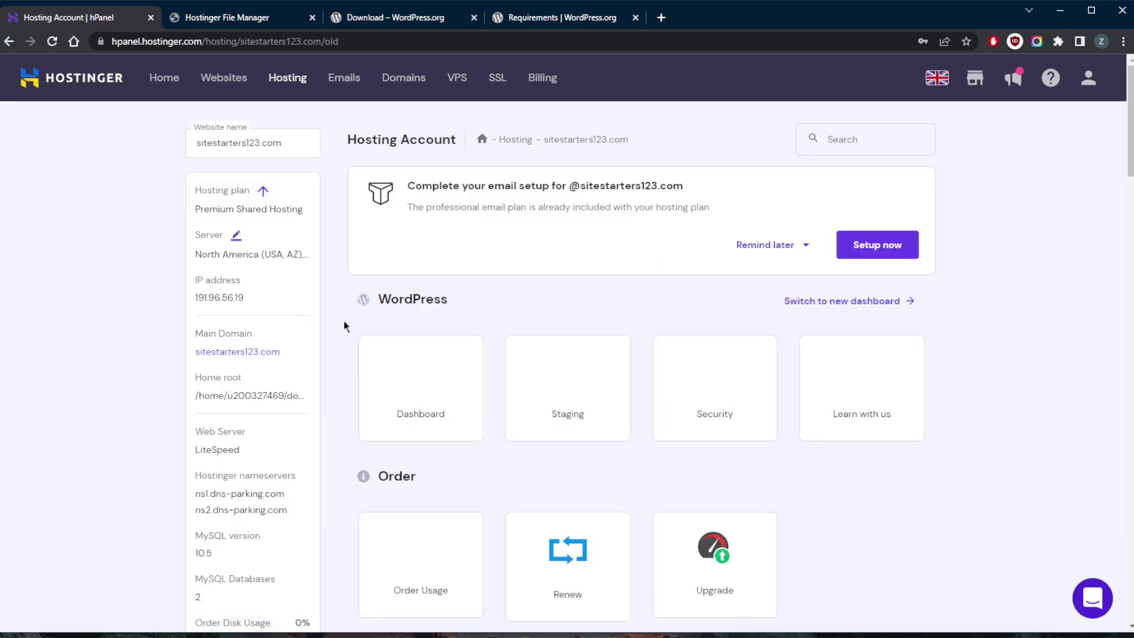
{"action": "scroll", "coordinate": [344, 320], "scroll_direction": "down", "scroll_amount": 15}
{"action": "scroll", "coordinate": [345, 323], "scroll_direction": "down", "scroll_amount": 15}
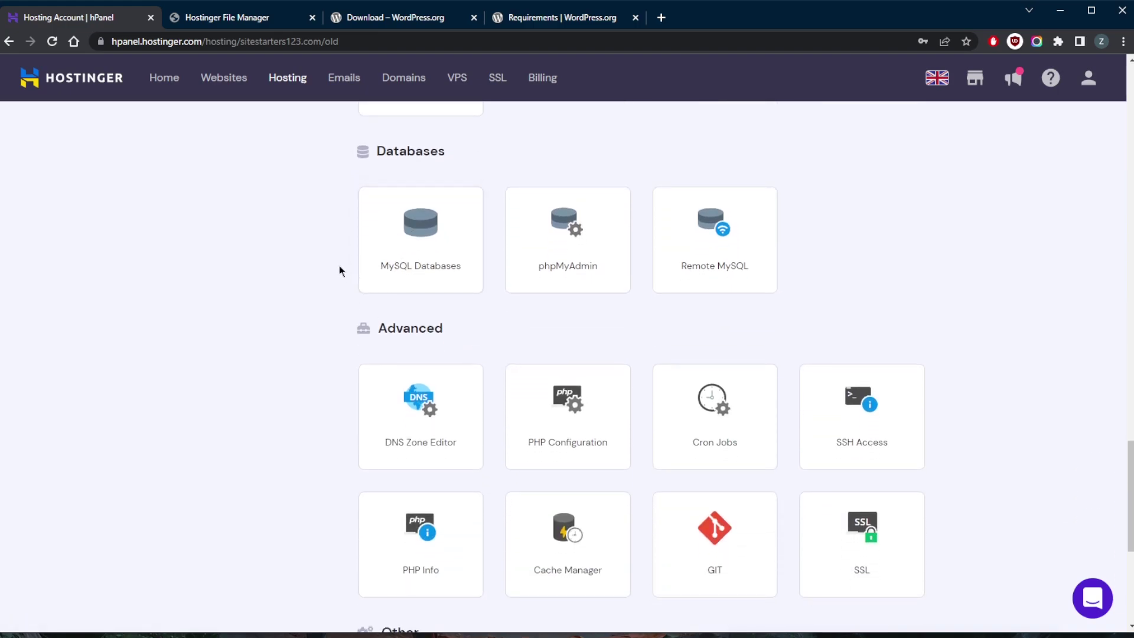
Open MySQL Databases and enter 'sample site' as the new database name.
{"action": "left_click", "coordinate": [405, 235]}
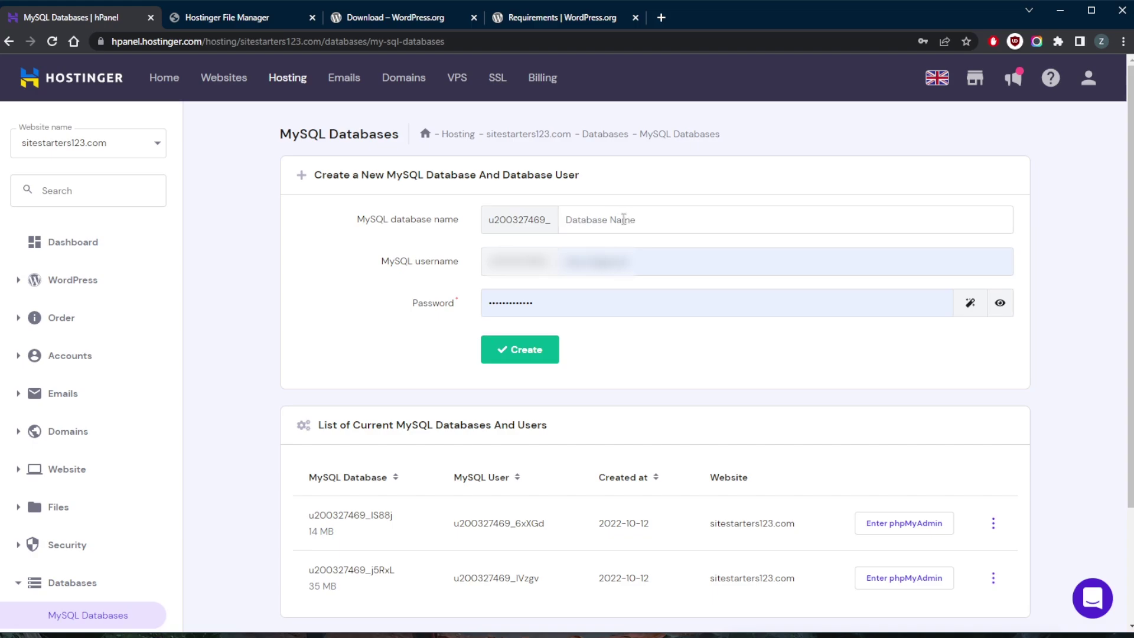
{"action": "type", "text": "sample site"}
Open the public_html folder of sitestarters123.com in File Manager and select wp-config-sample.php.
{"action": "left_click", "coordinate": [230, 22]}
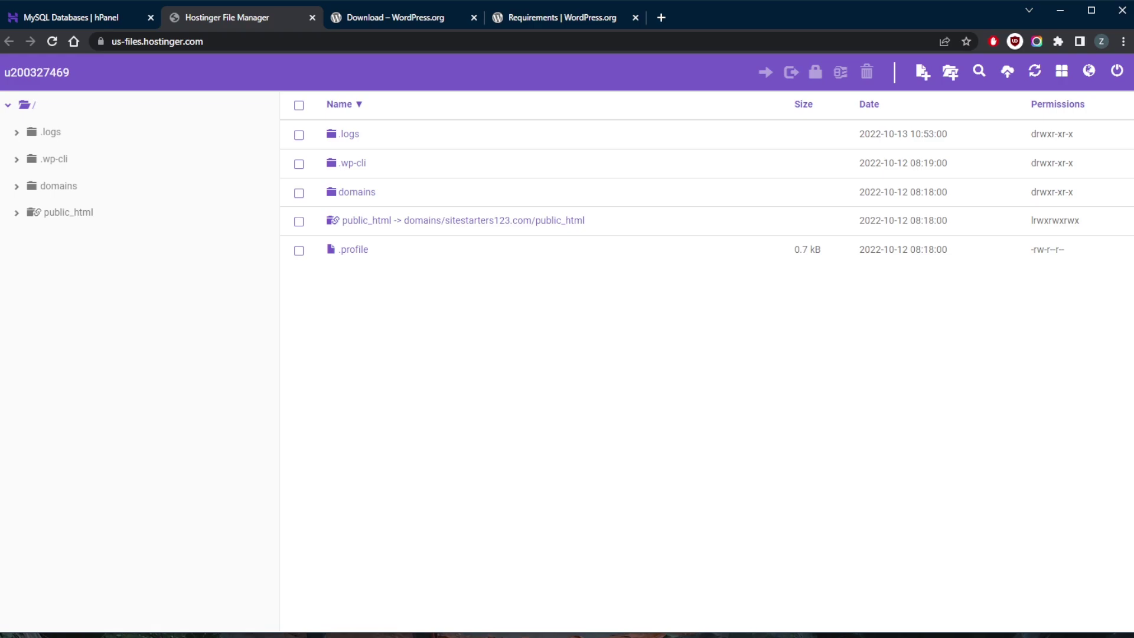
{"action": "right_click", "coordinate": [371, 230]}
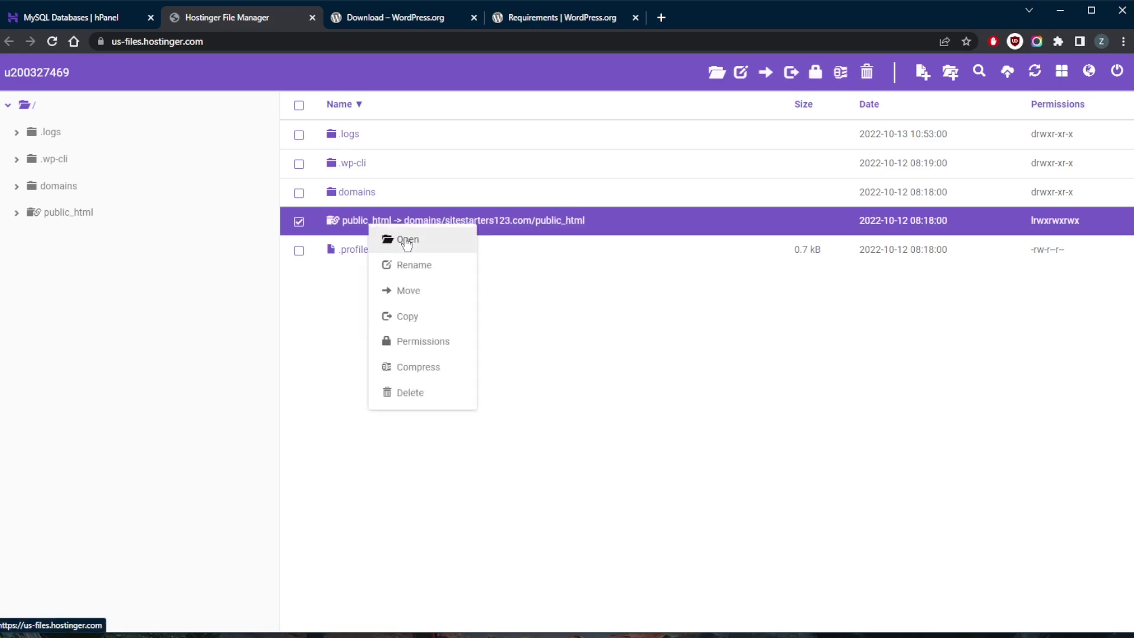
{"action": "left_click", "coordinate": [407, 240]}
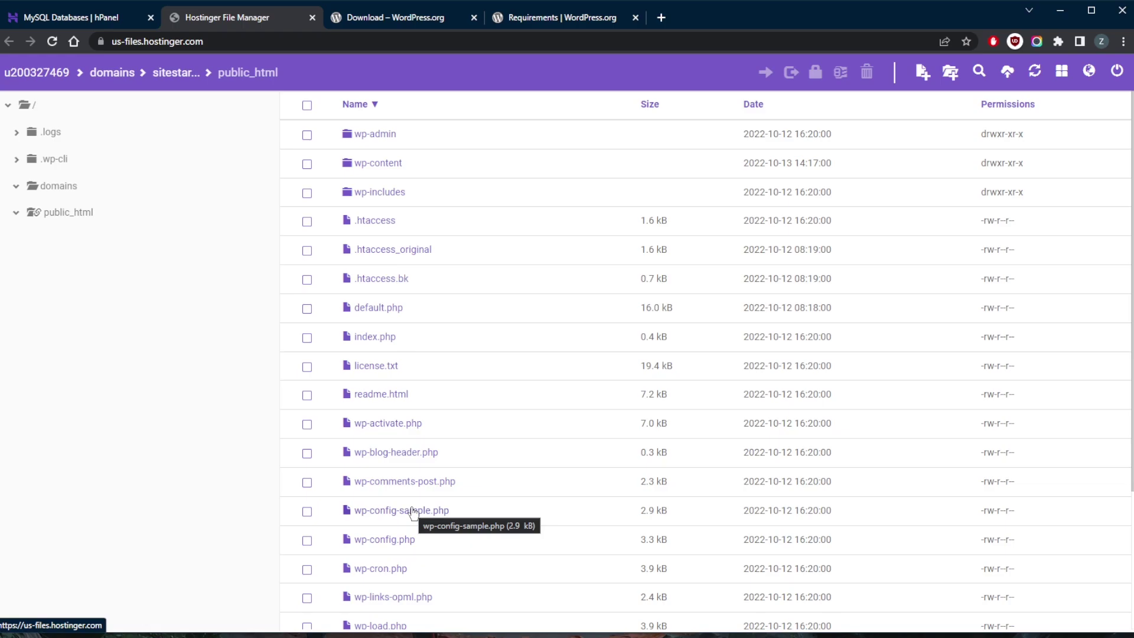
{"action": "left_click", "coordinate": [381, 502]}
{"action": "right_click", "coordinate": [409, 512]}
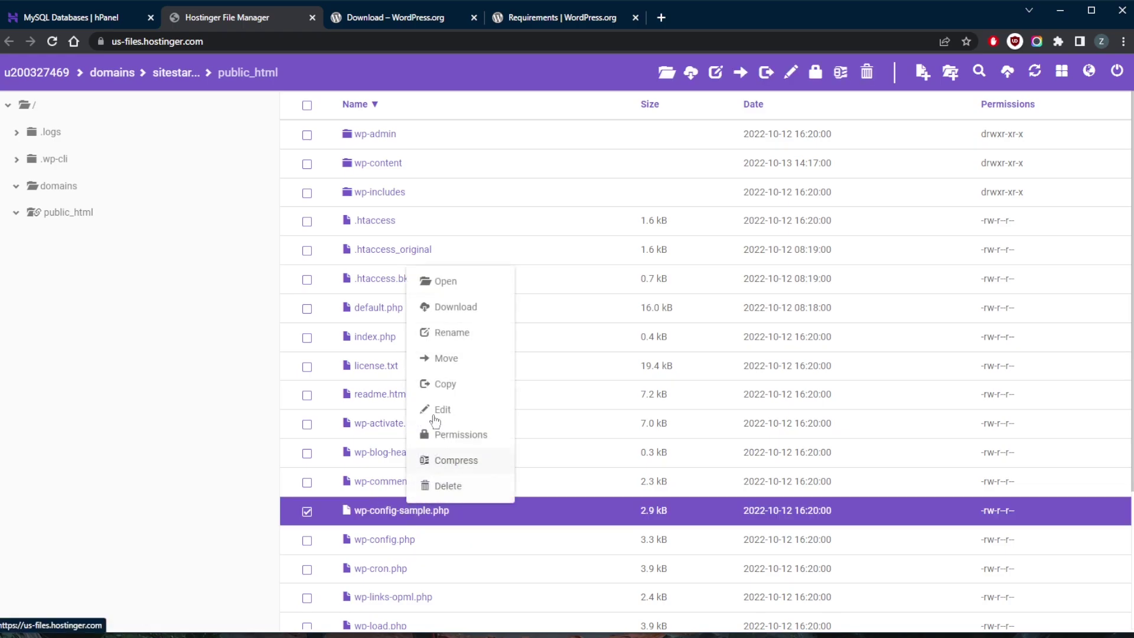
{"action": "left_click", "coordinate": [462, 341]}
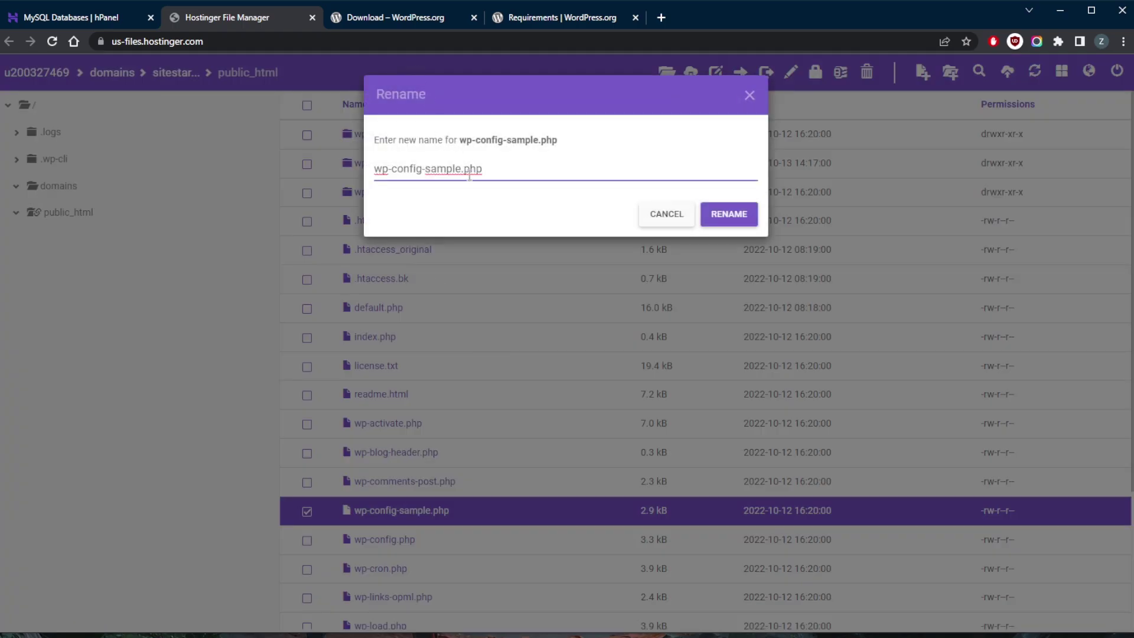
{"action": "left_click_drag", "start_coordinate": [460, 170], "coordinate": [427, 171]}
{"action": "key", "text": "BackSpace"}
{"action": "left_click", "coordinate": [729, 213]}
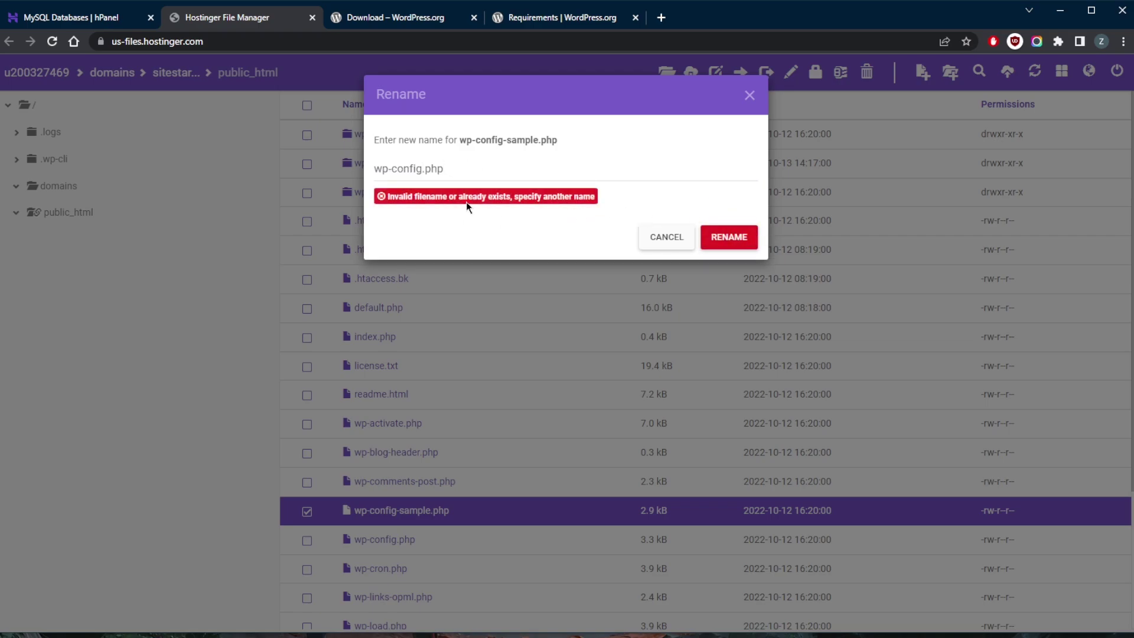
{"action": "left_click", "coordinate": [671, 241]}
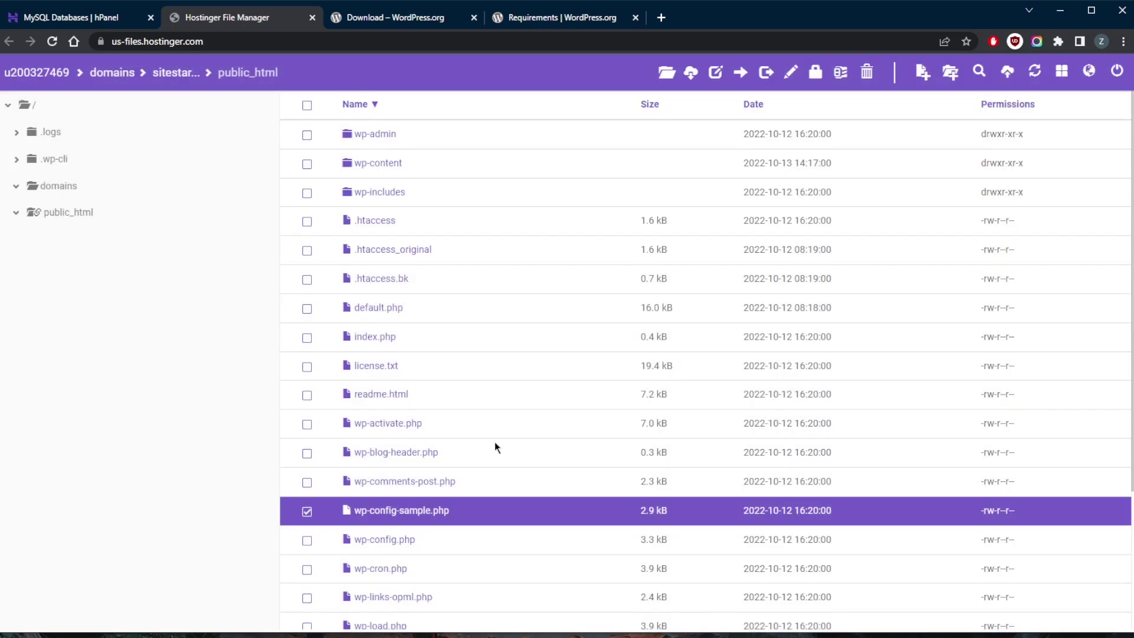
Edit wp-config.php down to its database name, user, password and host lines, then bring up Downloads.
{"action": "right_click", "coordinate": [392, 540]}
{"action": "left_click", "coordinate": [444, 443]}
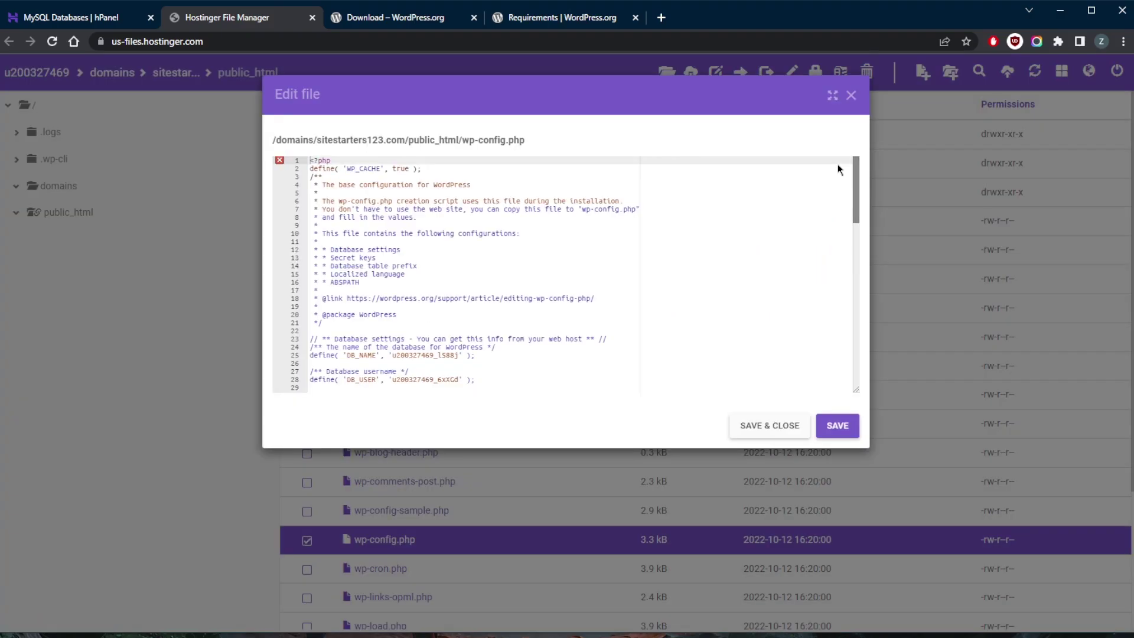
{"action": "scroll", "coordinate": [845, 201], "scroll_direction": "down", "scroll_amount": 5}
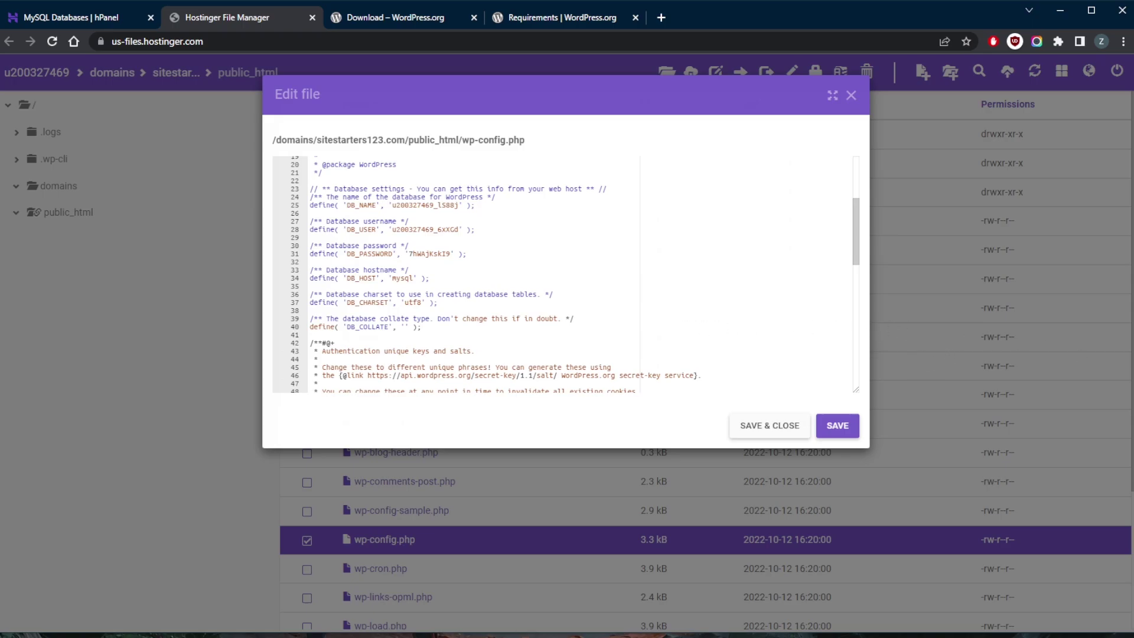
{"action": "key", "text": "alt+Tab"}
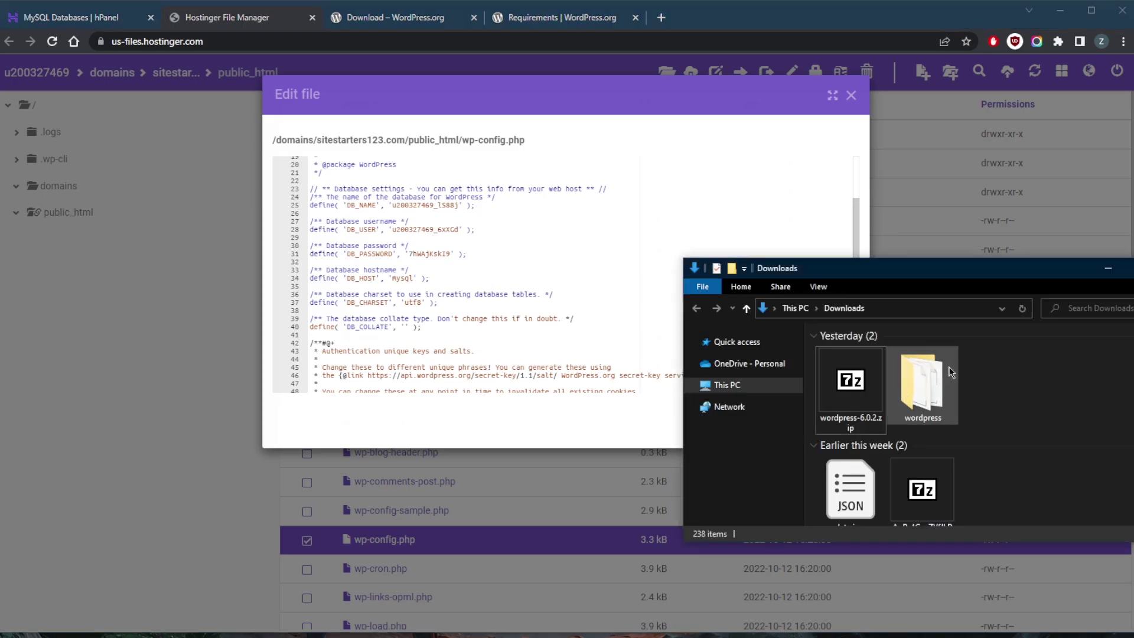
Check the extracted wordpress folder in Downloads, then return to the wp-config.php editor in Chrome.
{"action": "mouse_move", "coordinate": [923, 371]}
{"action": "left_click", "coordinate": [927, 389]}
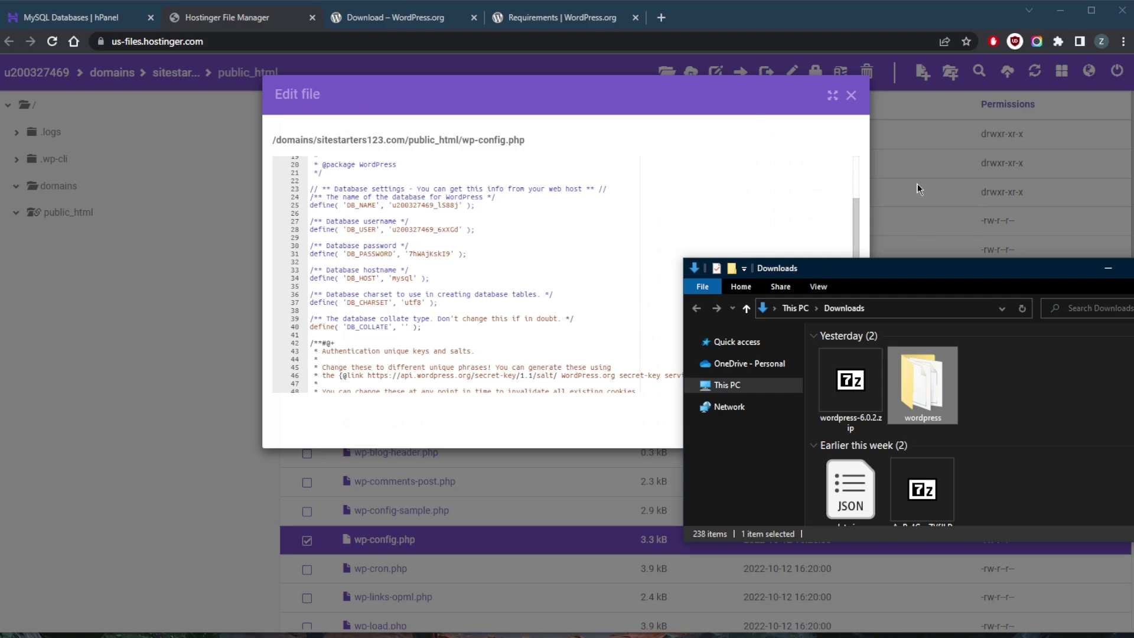
{"action": "left_click", "coordinate": [728, 91]}
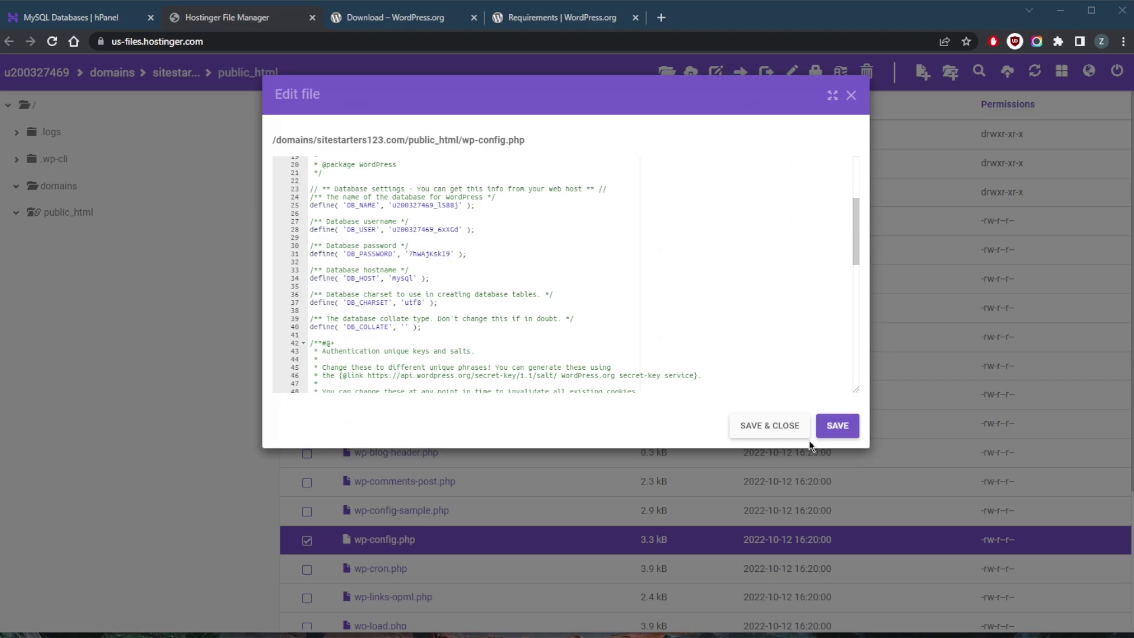
Save the edited wp-config.php and close the Edit file dialog.
{"action": "left_click", "coordinate": [785, 436]}
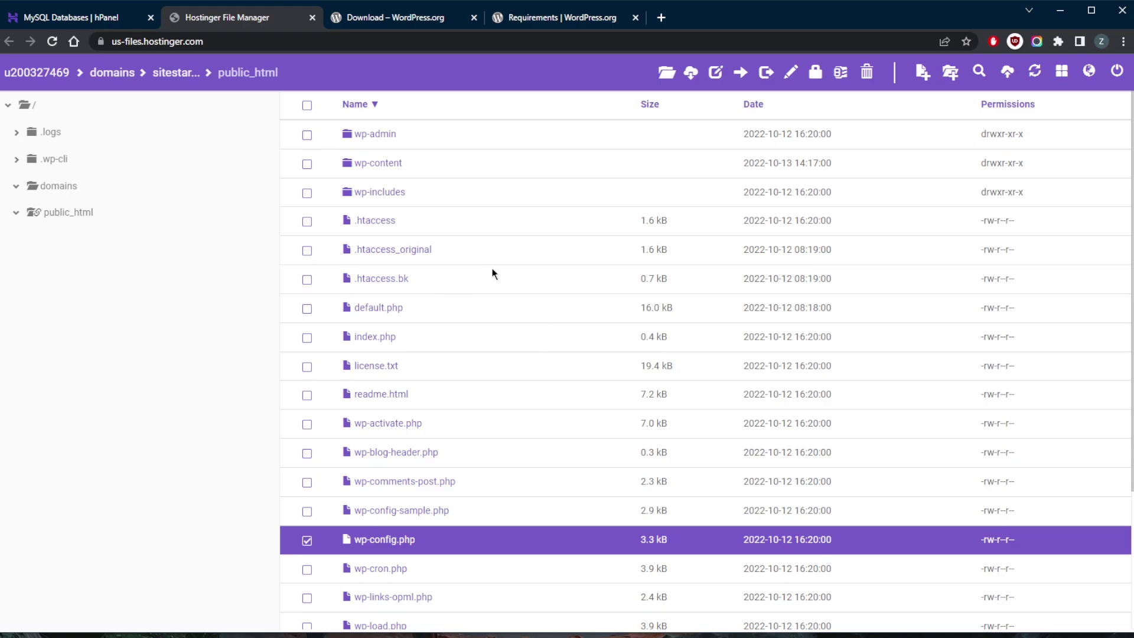
{"action": "left_click", "coordinate": [661, 17]}
{"action": "type", "text": "yourdomain.tld/wp-admin/install.php."}
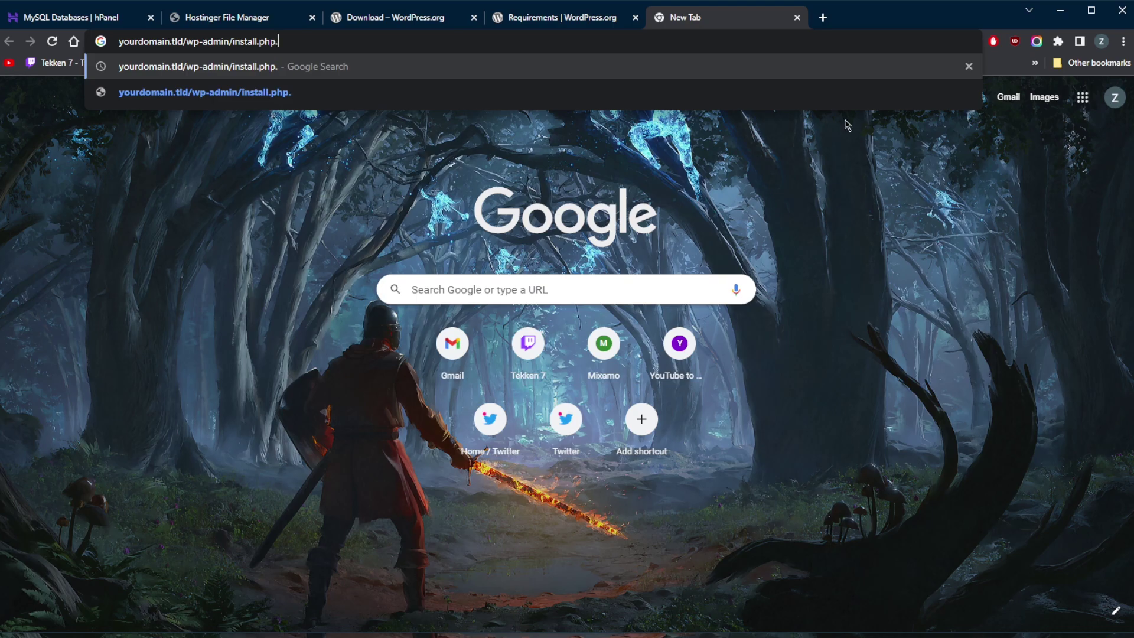
{"action": "key", "text": "Return"}
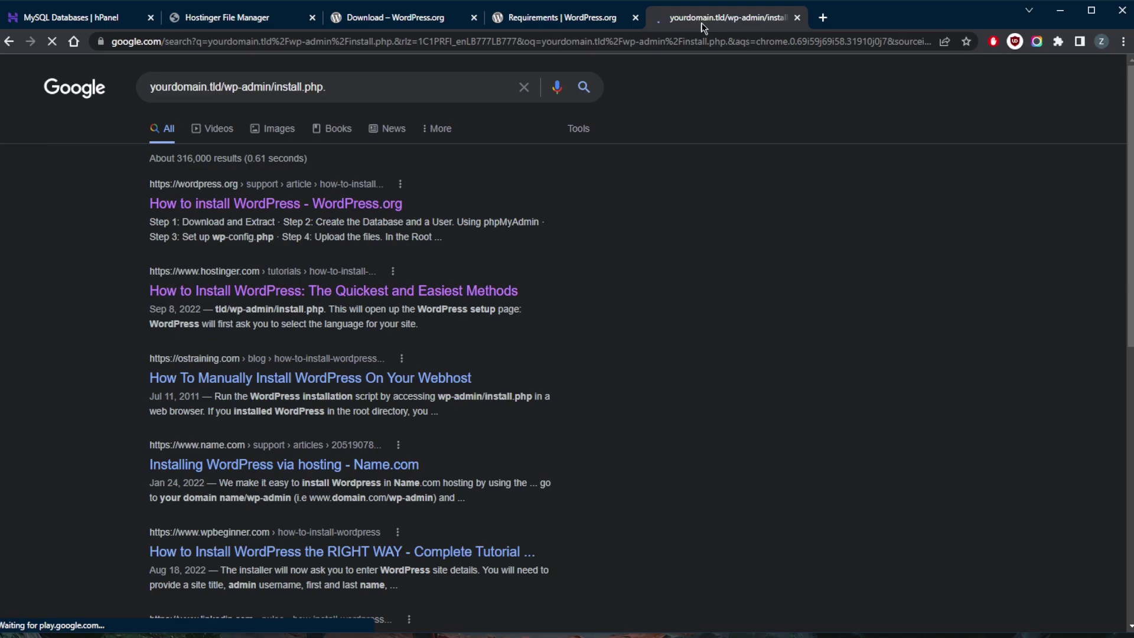
{"action": "key", "text": "ctrl+w"}
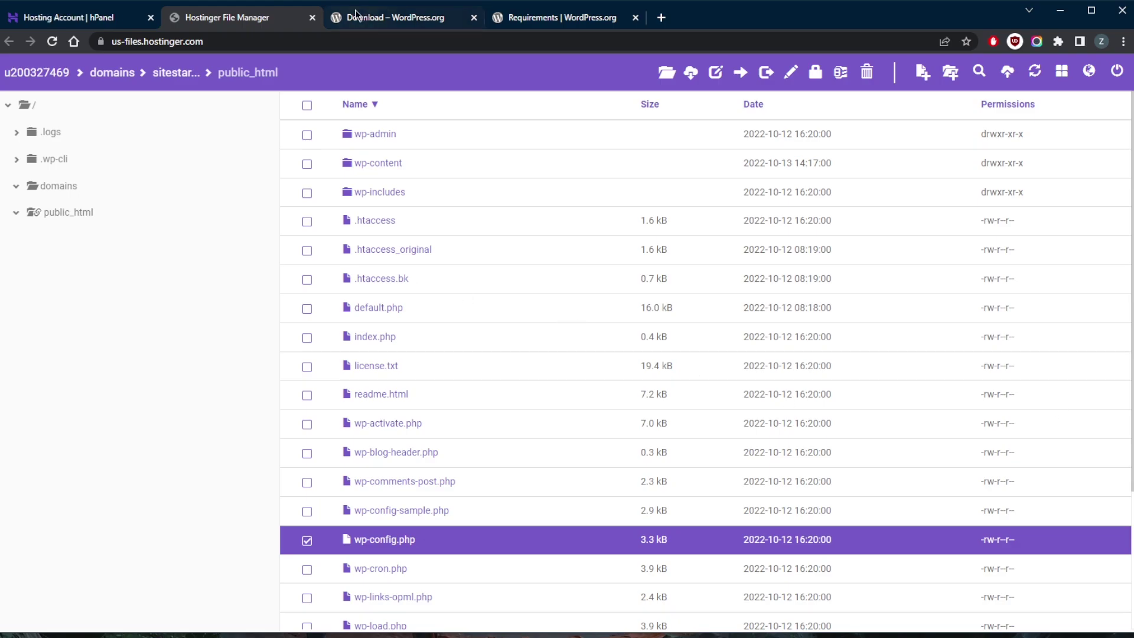
Return to the sitestarters123.com hPanel dashboard and browse down to the Website section and back.
{"action": "left_click", "coordinate": [65, 17]}
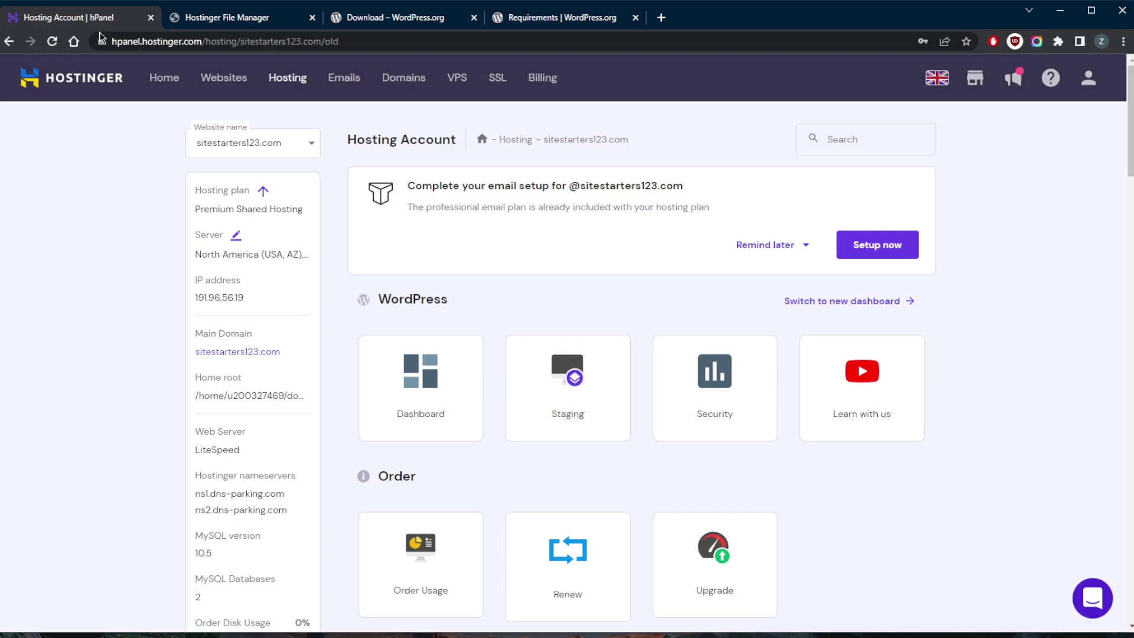
{"action": "scroll", "coordinate": [420, 330], "scroll_direction": "down", "scroll_amount": 15}
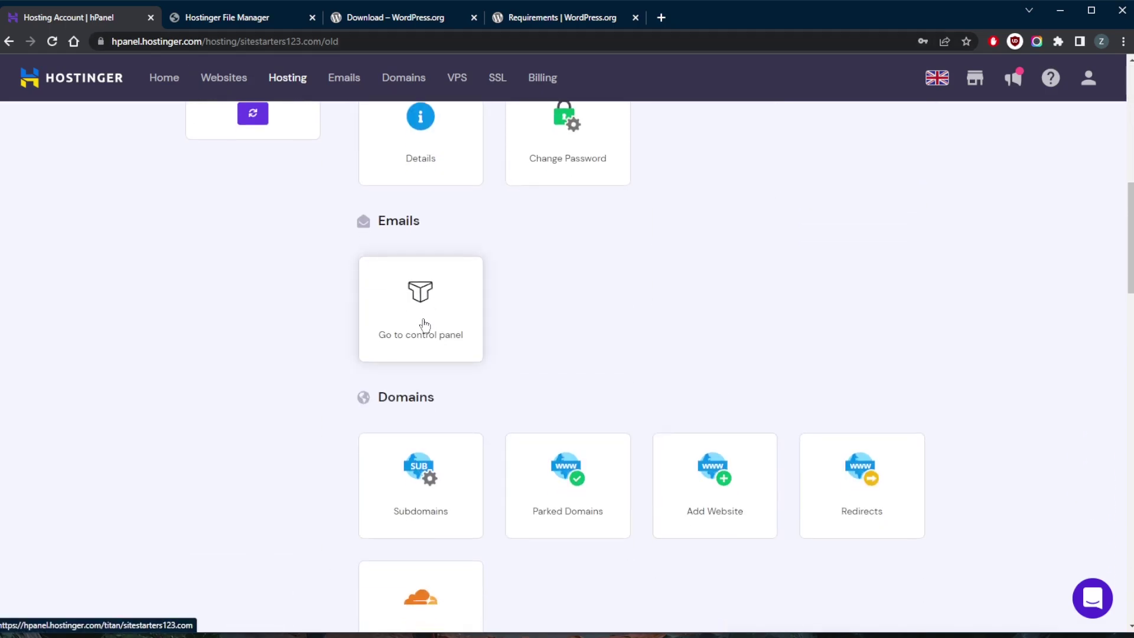
{"action": "scroll", "coordinate": [425, 355], "scroll_direction": "down", "scroll_amount": 5}
{"action": "scroll", "coordinate": [417, 378], "scroll_direction": "up", "scroll_amount": 2}
{"action": "scroll", "coordinate": [407, 366], "scroll_direction": "down", "scroll_amount": 1}
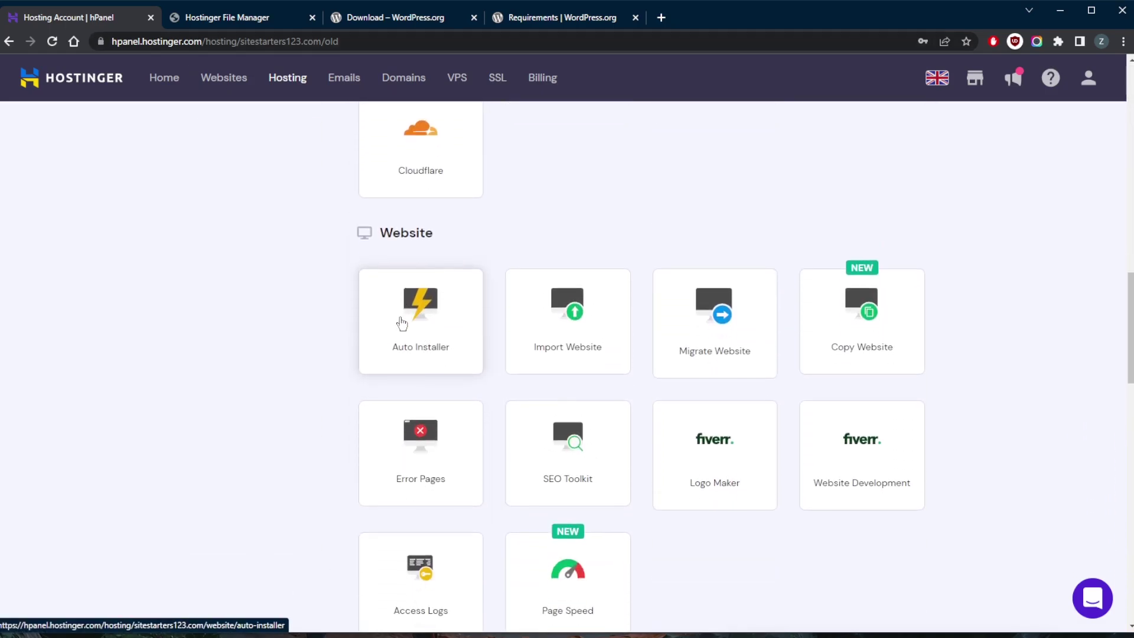
{"action": "scroll", "coordinate": [389, 327], "scroll_direction": "down", "scroll_amount": 1}
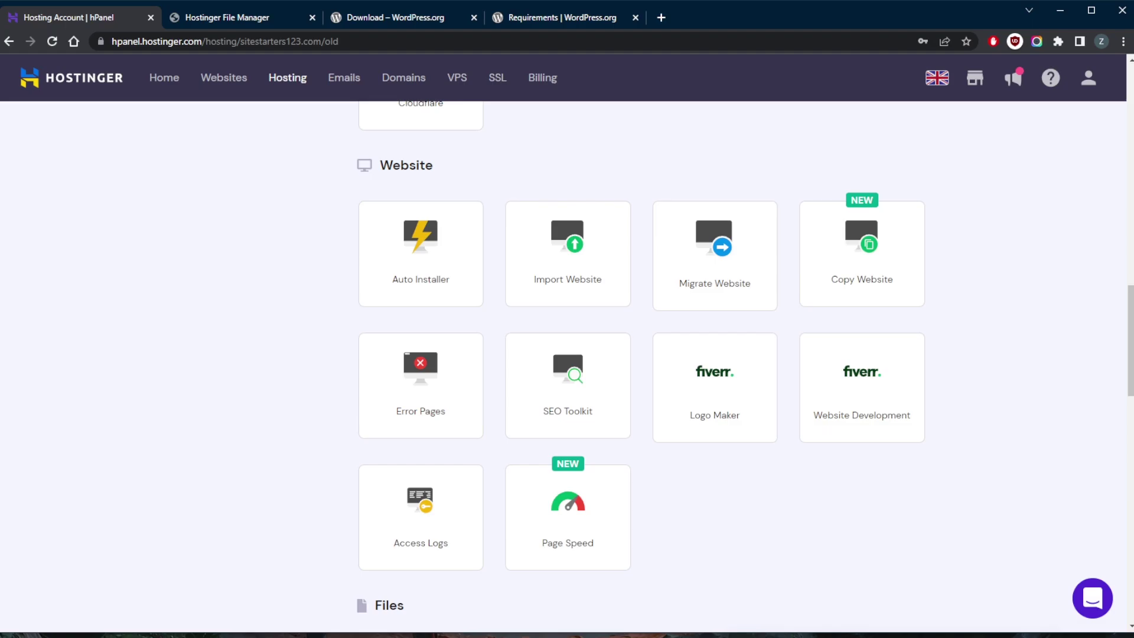
{"action": "scroll", "coordinate": [565, 420], "scroll_direction": "up", "scroll_amount": 10}
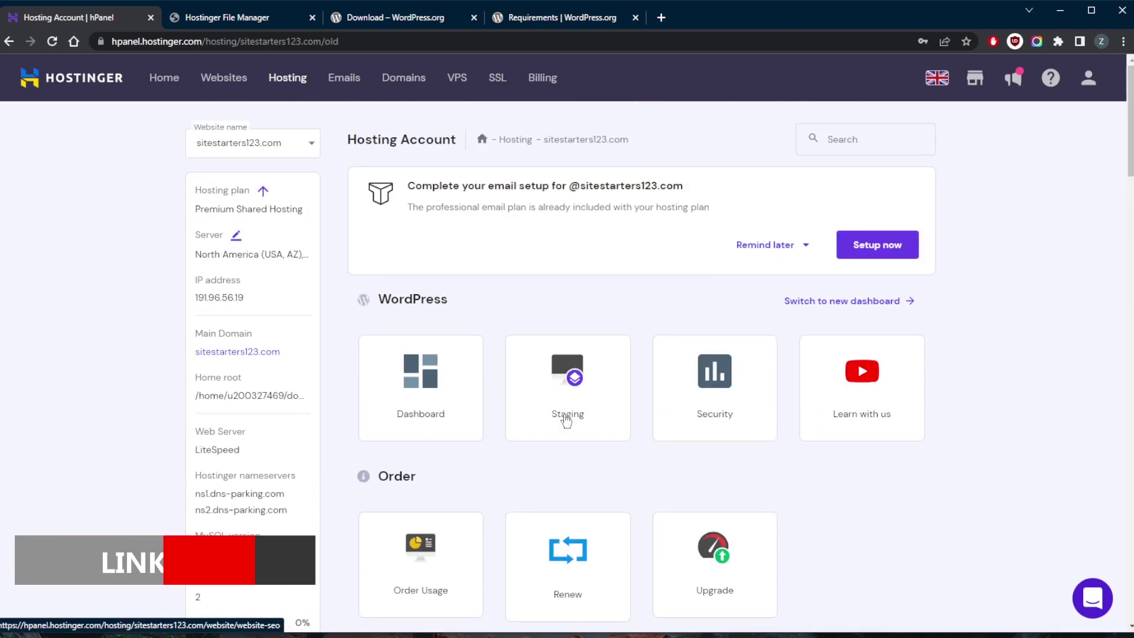